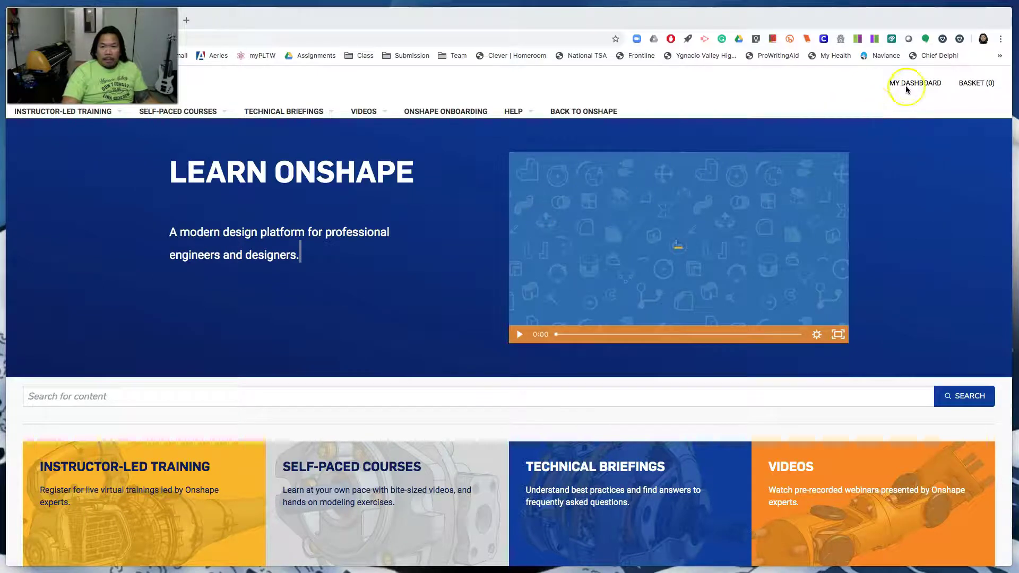
# Step: From My Dashboard, continue the Introduction to CAD path into the Introduction to 2D Drawings course
pyautogui.click(906, 84)
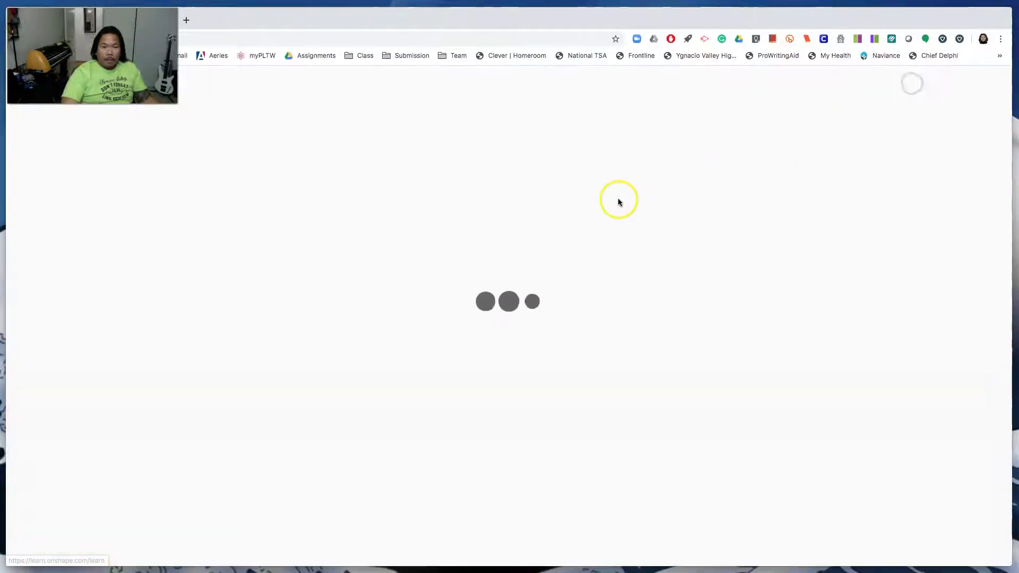
pyautogui.click(303, 323)
pyautogui.scroll(-1, 568, 333)
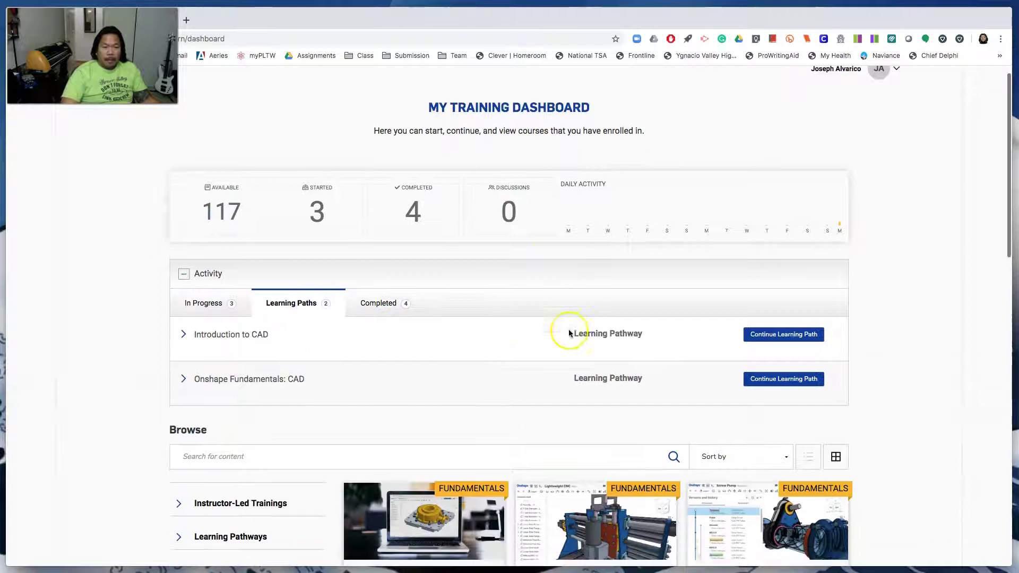
pyautogui.click(780, 334)
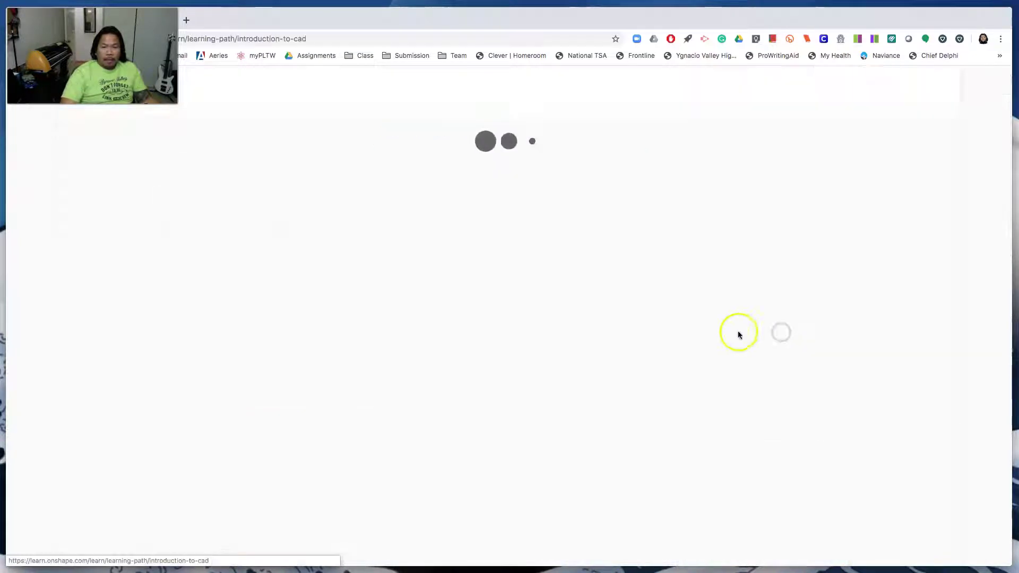
pyautogui.scroll(-15, 347, 309)
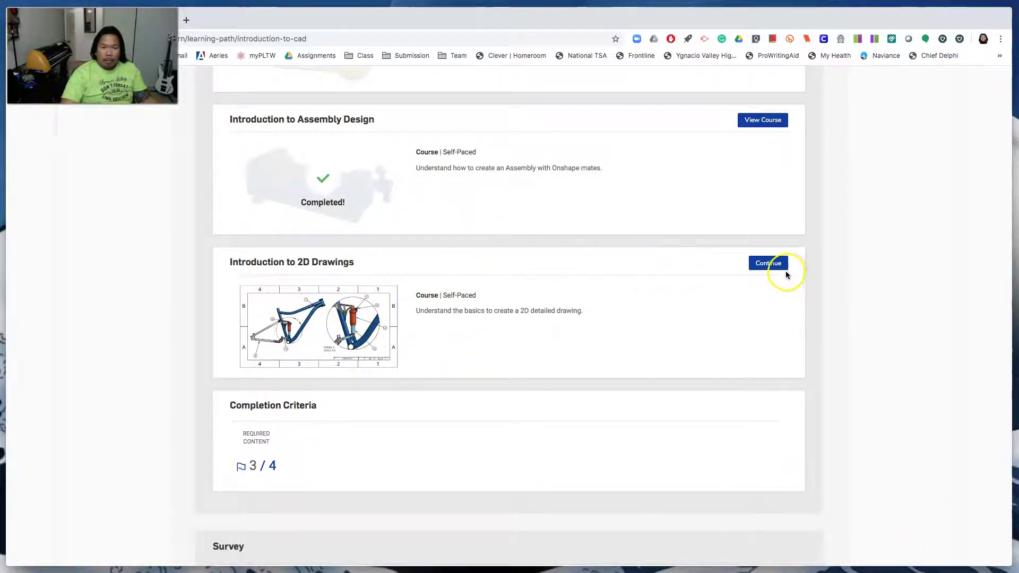
pyautogui.click(768, 263)
pyautogui.scroll(3, 180, 275)
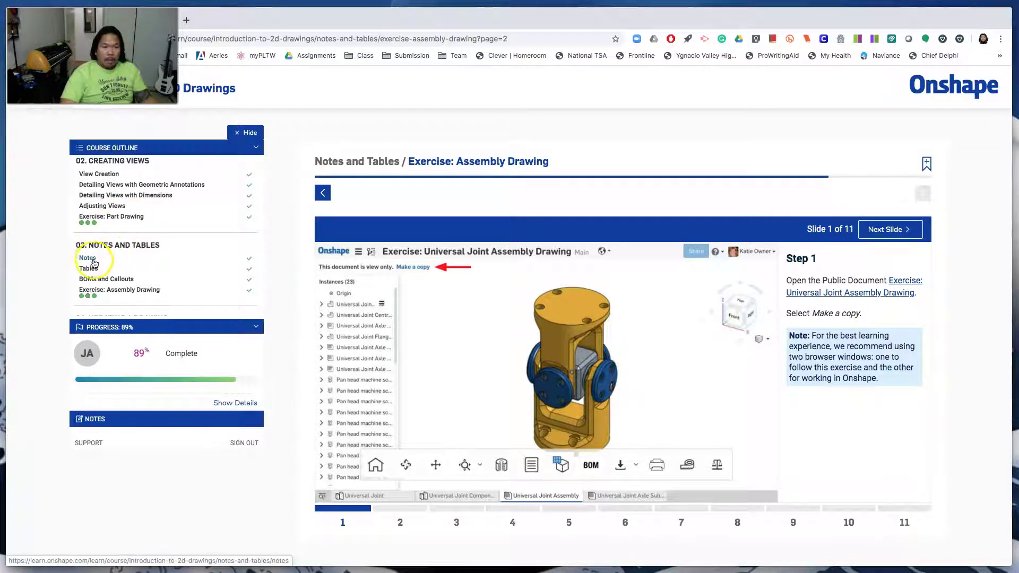
# Step: Read the Notes, Tables and BOMs and Callouts lessons, then return to Exercise: Assembly Drawing
pyautogui.click(91, 259)
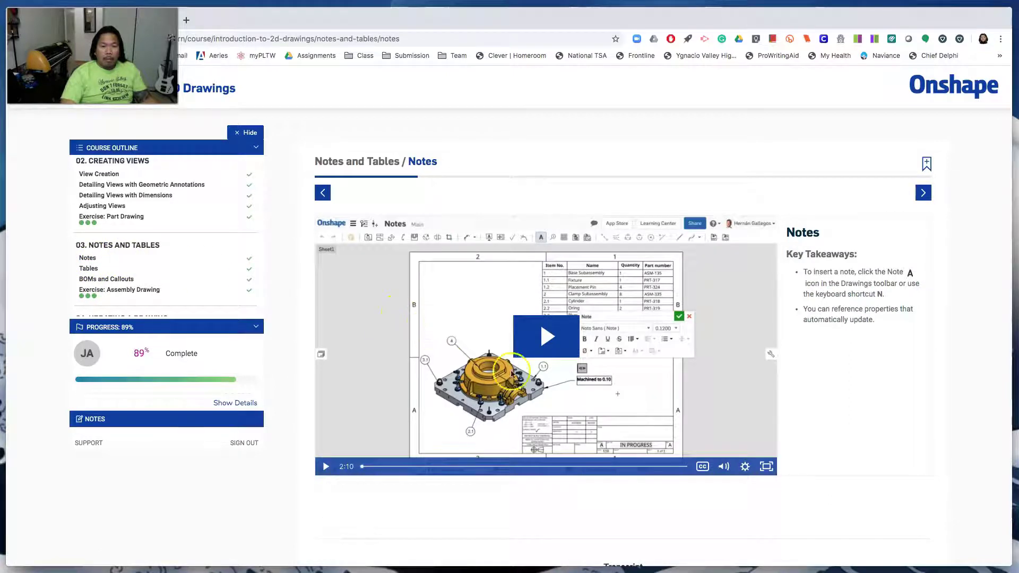
pyautogui.click(88, 269)
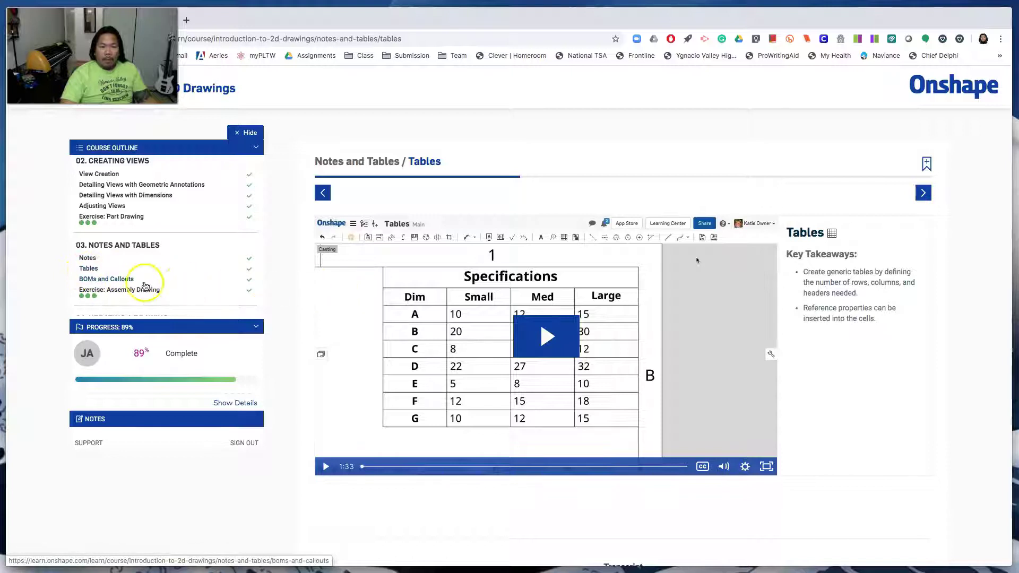
pyautogui.click(128, 284)
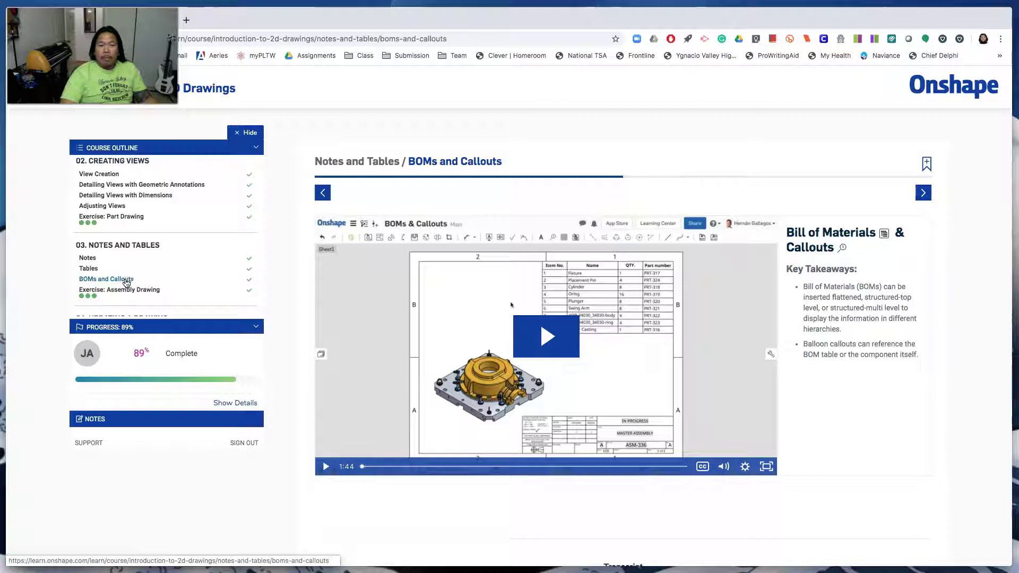
pyautogui.click(121, 296)
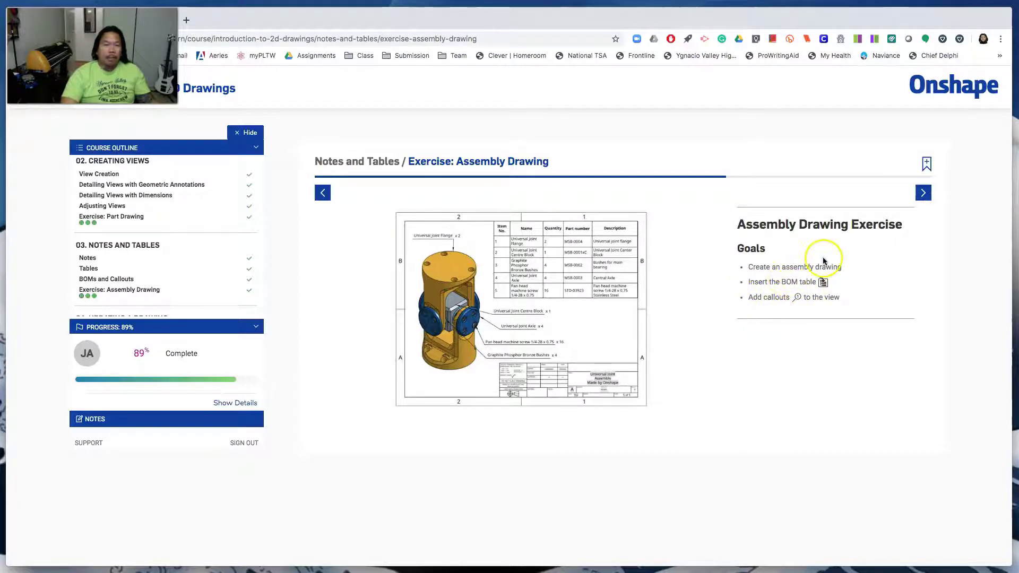
# Step: Open the public Universal Joint Assembly Drawing document and tile it beside the course window
pyautogui.click(924, 192)
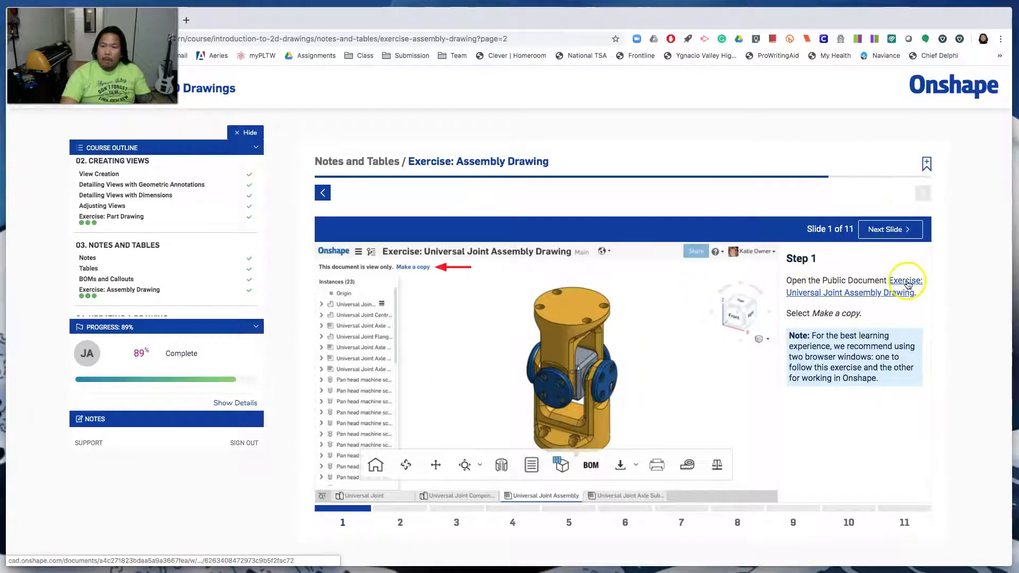
pyautogui.click(906, 285)
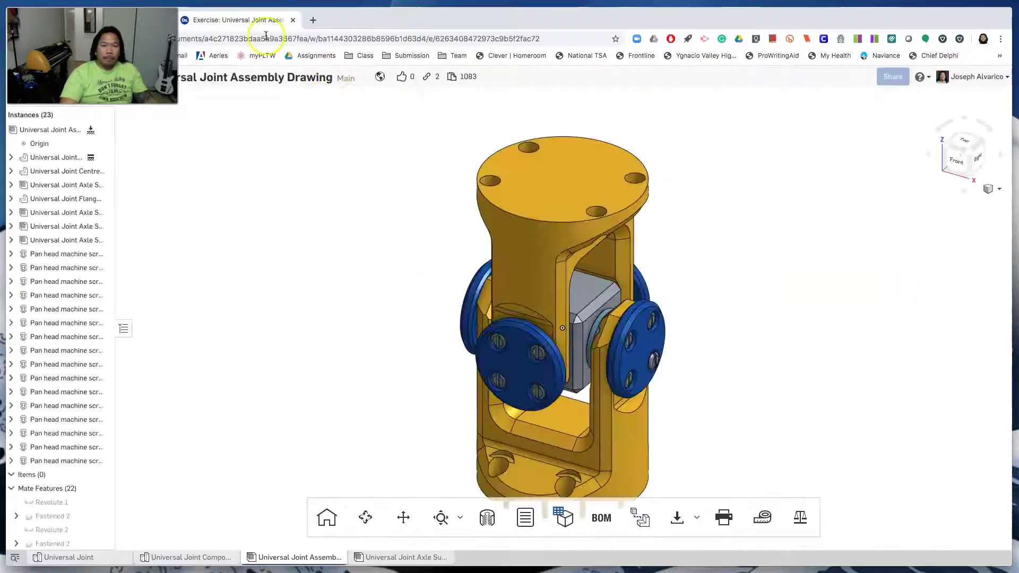
pyautogui.moveTo(244, 19); pyautogui.dragTo(430, 105)
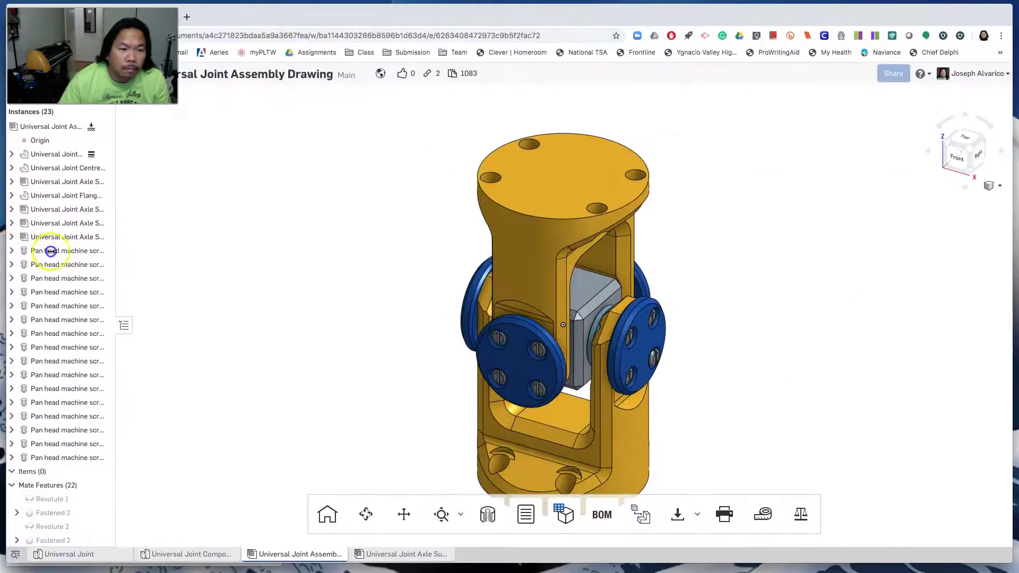
pyautogui.moveTo(148, 250); pyautogui.dragTo(282, 252)
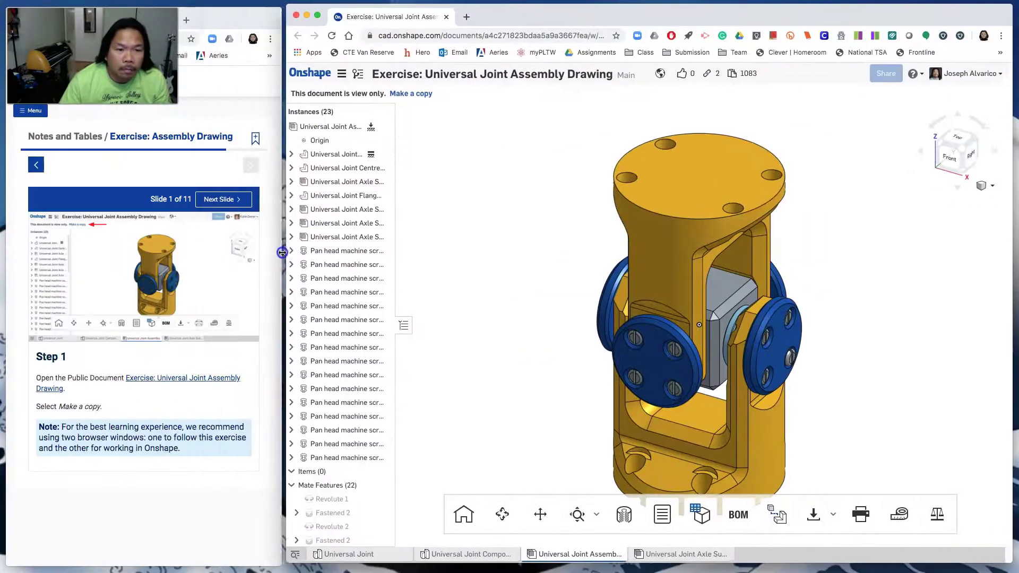
# Step: Make an editable copy of the document and open the Universal Joint Assembly tab
pyautogui.click(411, 99)
pyautogui.press('Return')
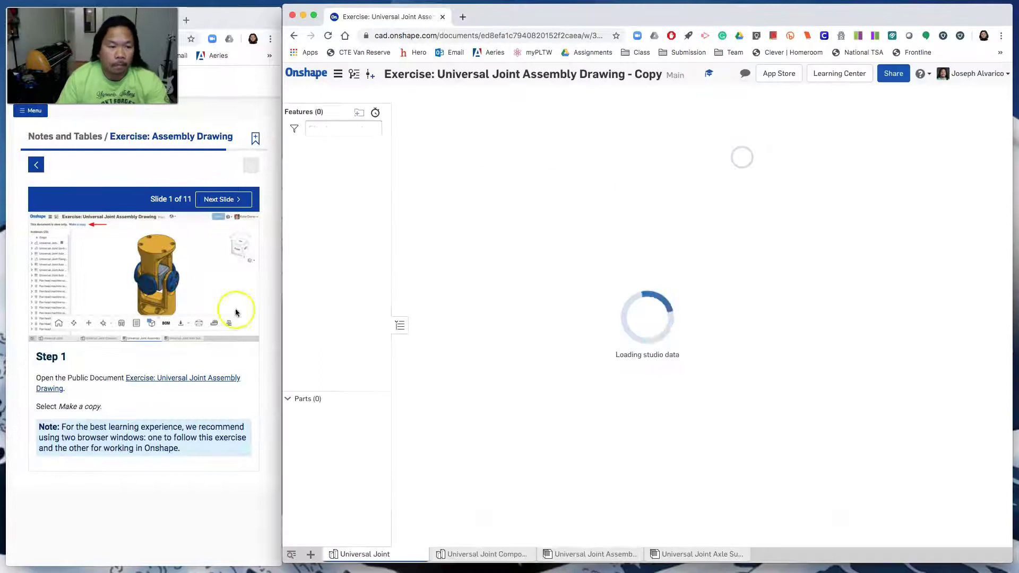
pyautogui.click(218, 201)
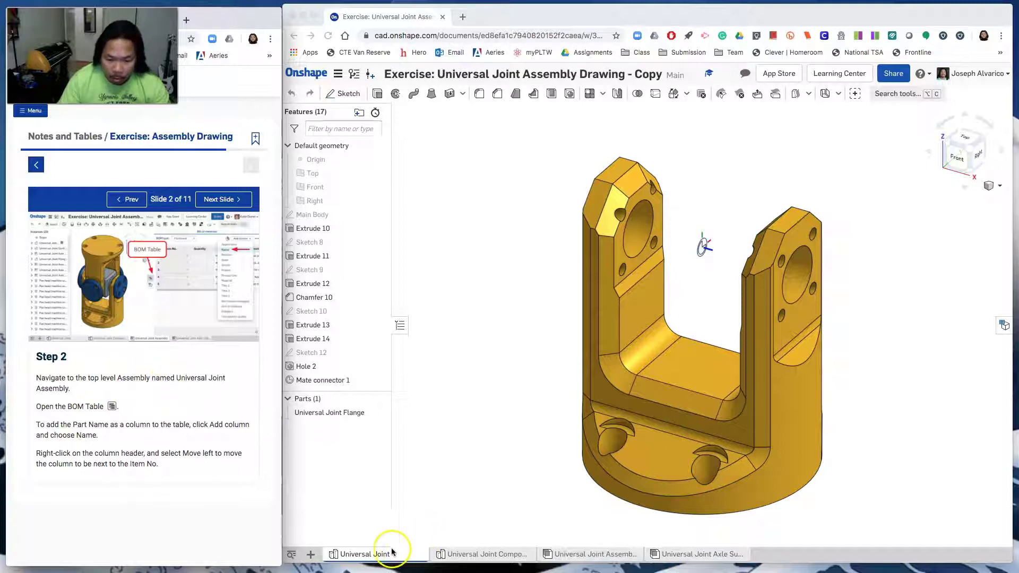
pyautogui.click(489, 530)
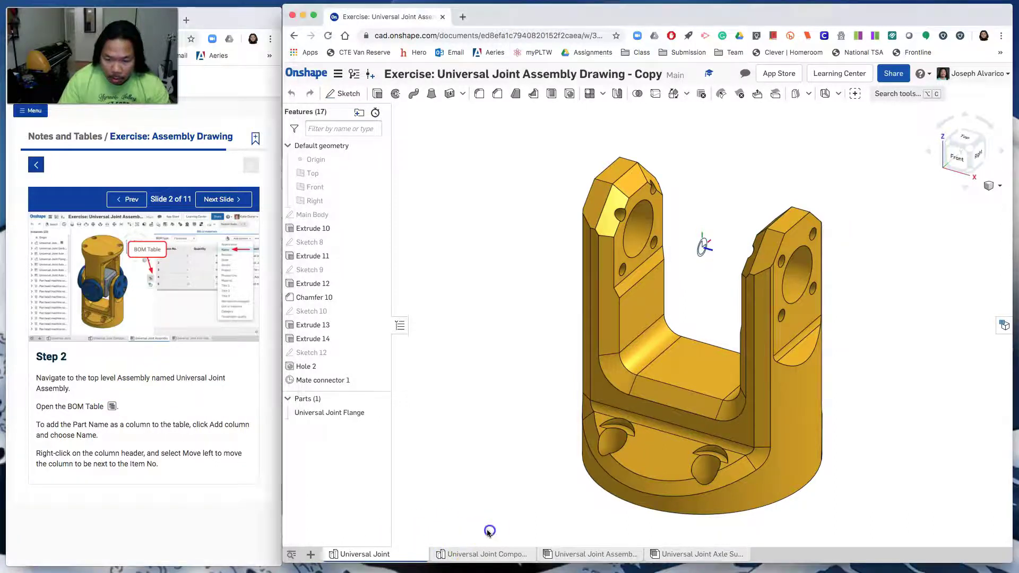
pyautogui.click(584, 554)
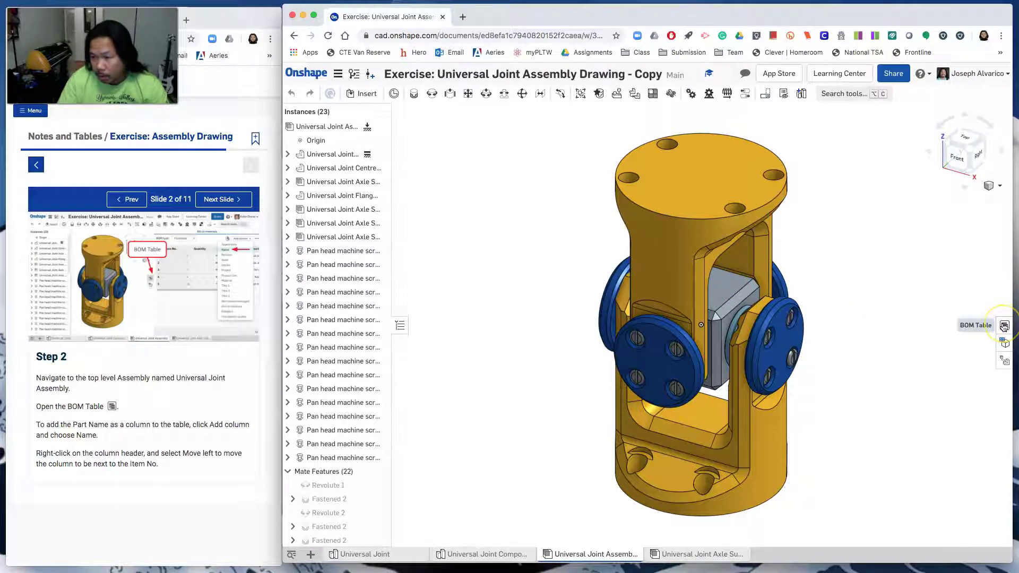
# Step: Show and widen the assembly's bill of materials, then add a Name column
pyautogui.click(1003, 325)
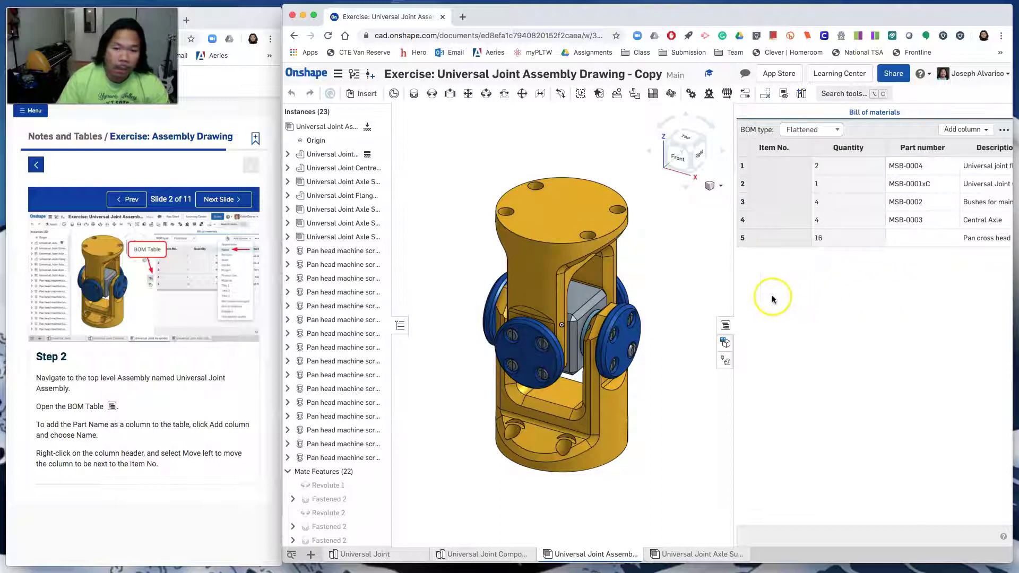
pyautogui.moveTo(733, 288); pyautogui.dragTo(662, 289)
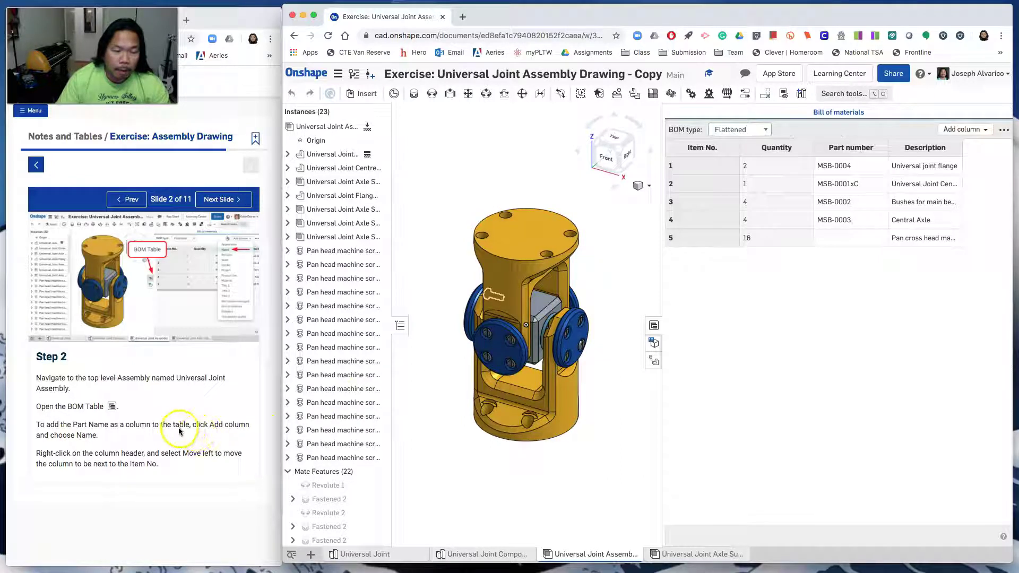
pyautogui.click(972, 131)
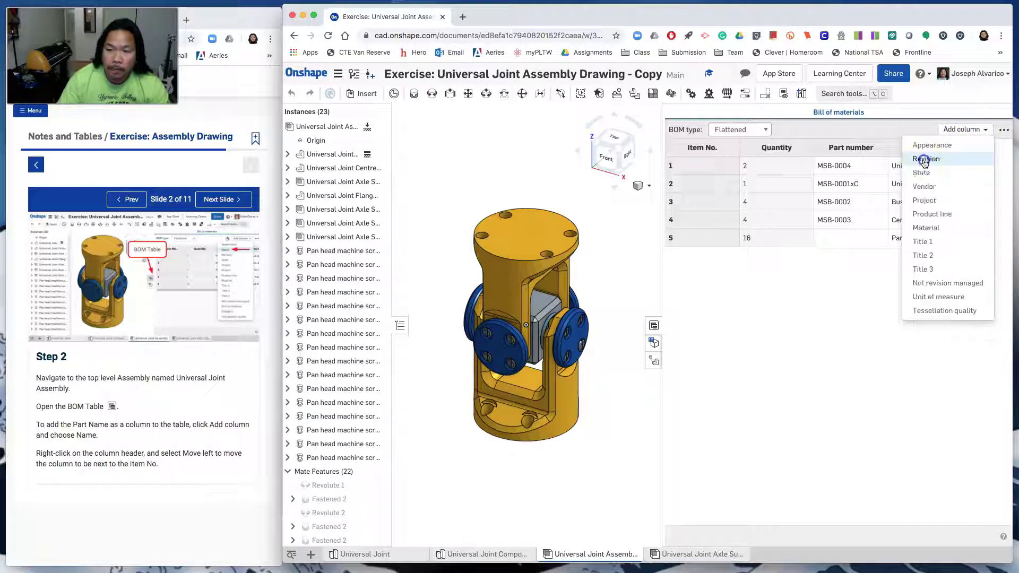
pyautogui.click(923, 160)
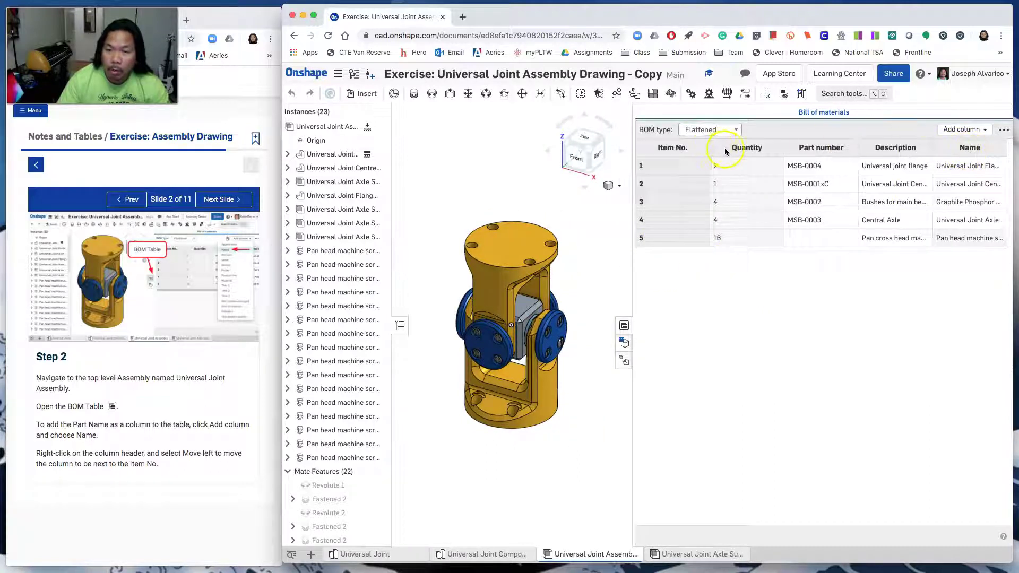
# Step: Move the Name column left until it sits right after Item No
pyautogui.rightClick(974, 151)
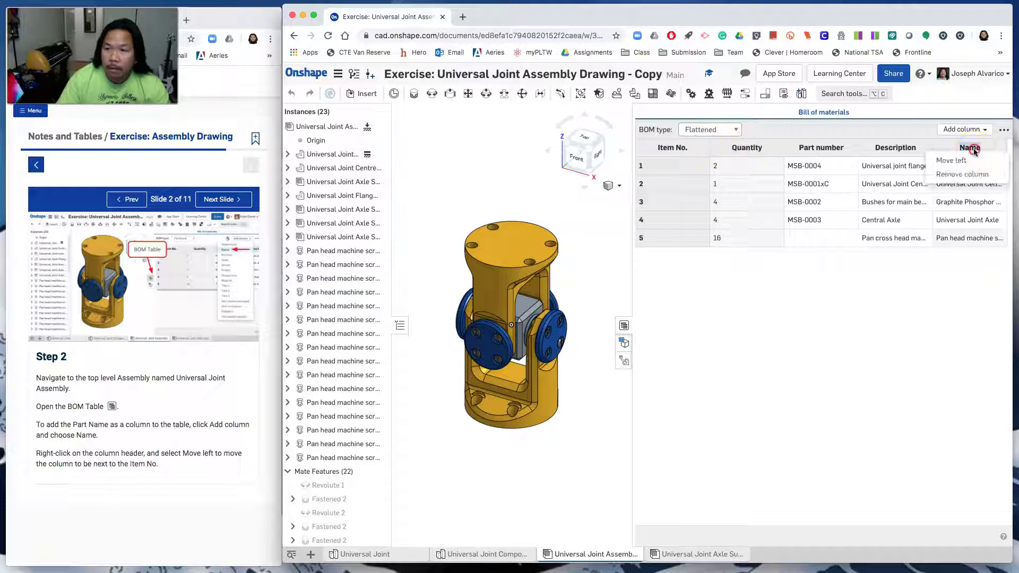
pyautogui.click(951, 160)
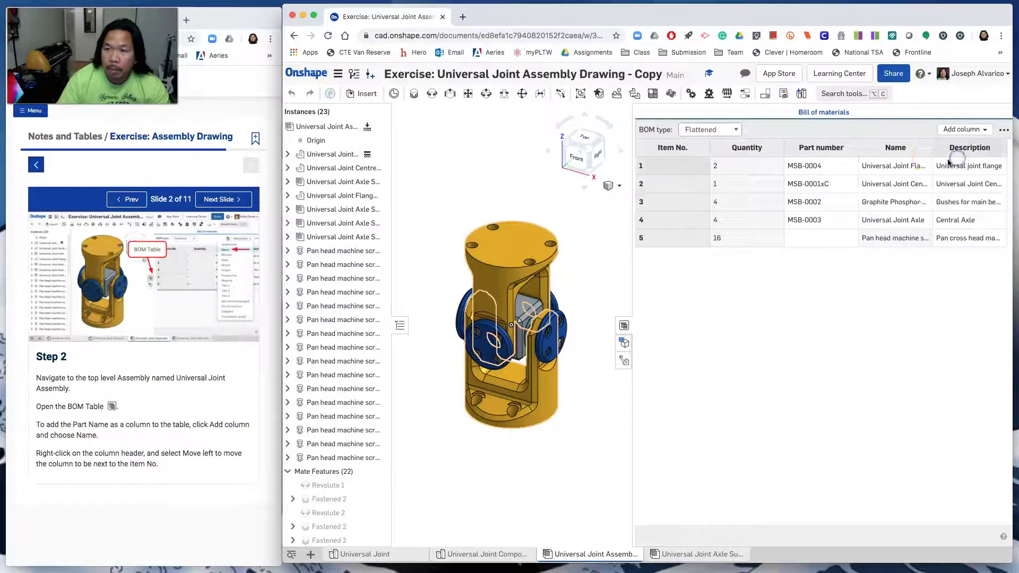
pyautogui.rightClick(903, 151)
pyautogui.click(923, 161)
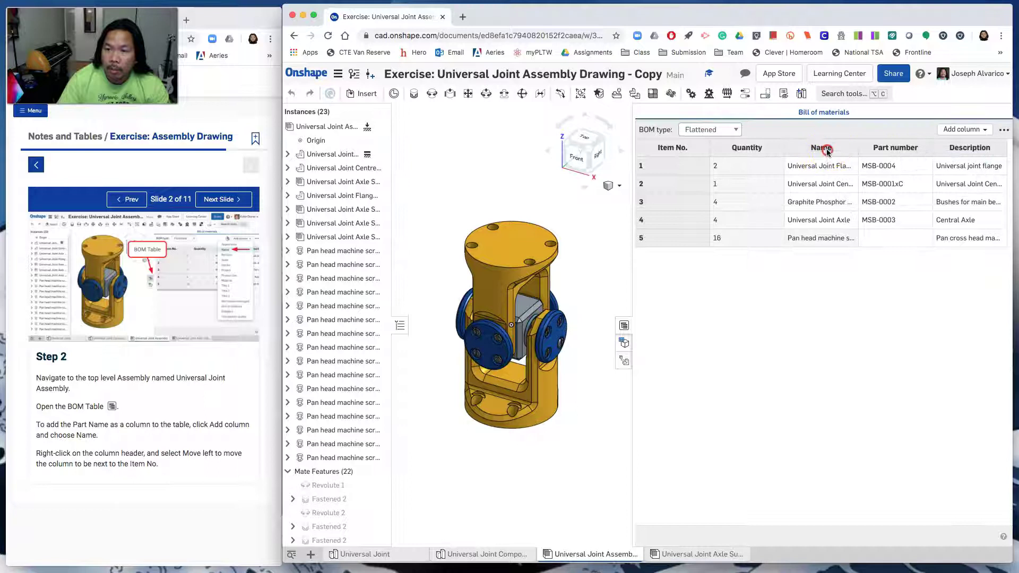
pyautogui.rightClick(827, 152)
pyautogui.click(837, 162)
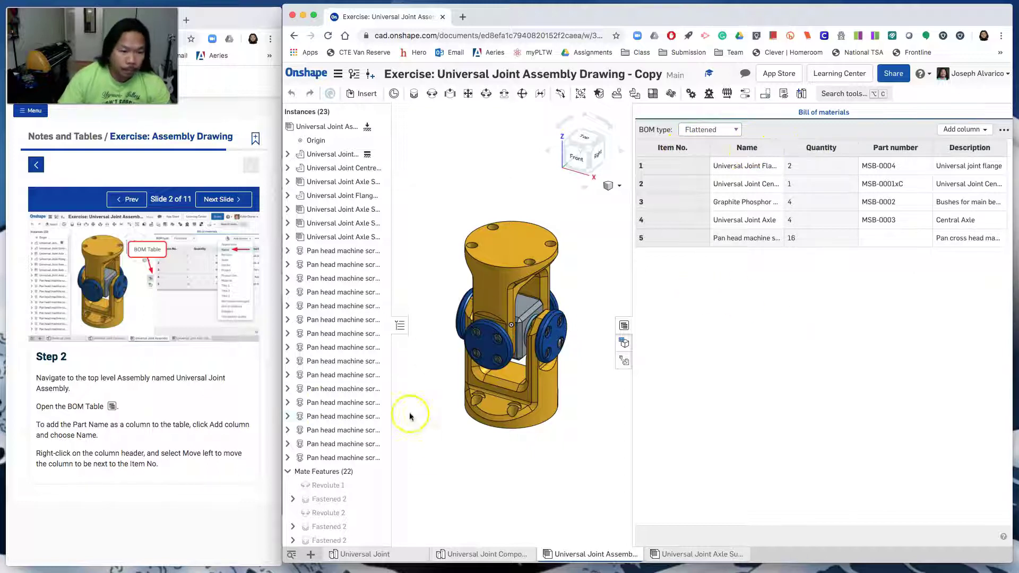
# Step: Advance the tutorial to step 3 and start a new drawing element
pyautogui.click(224, 202)
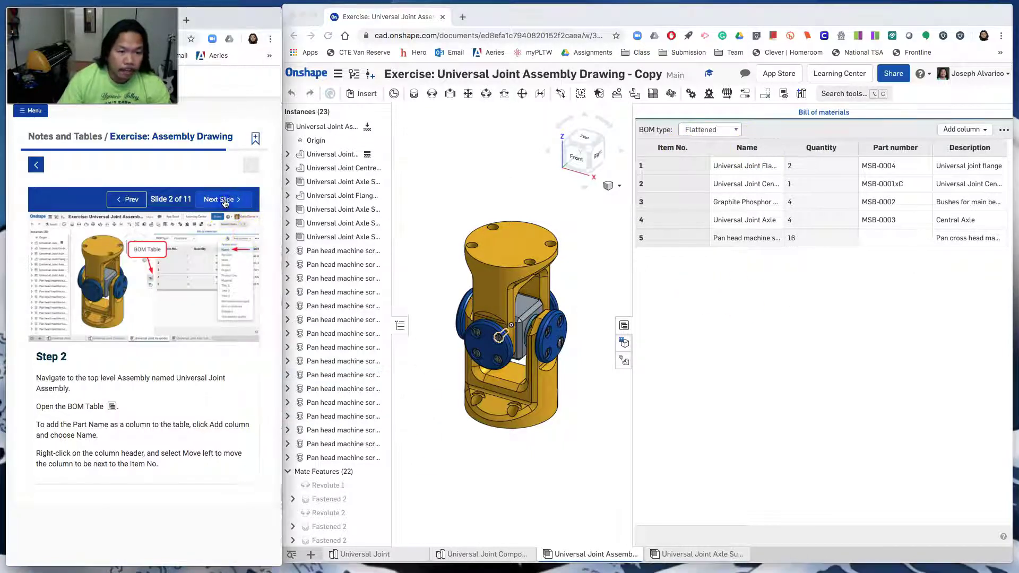
pyautogui.click(224, 201)
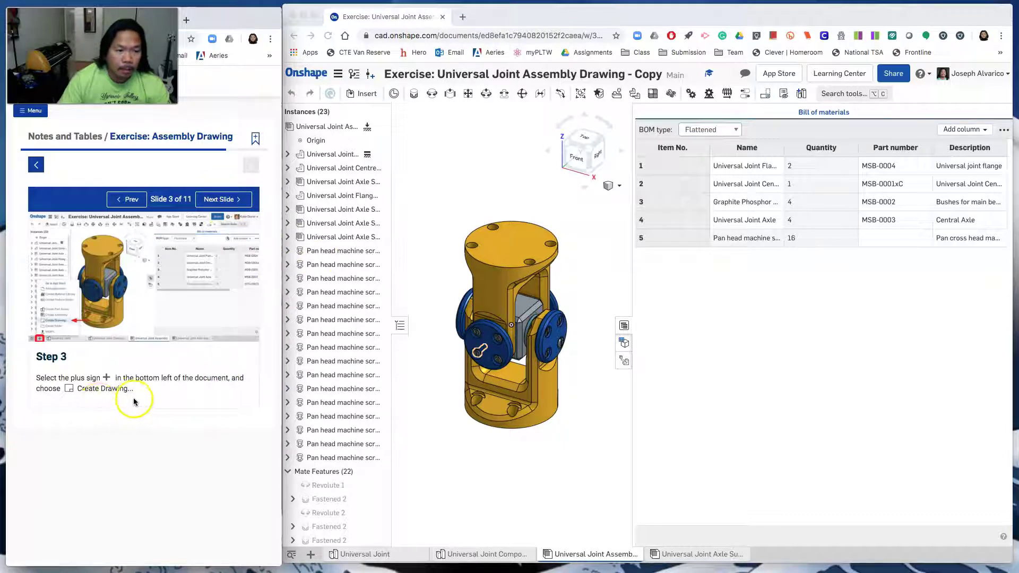
pyautogui.click(361, 542)
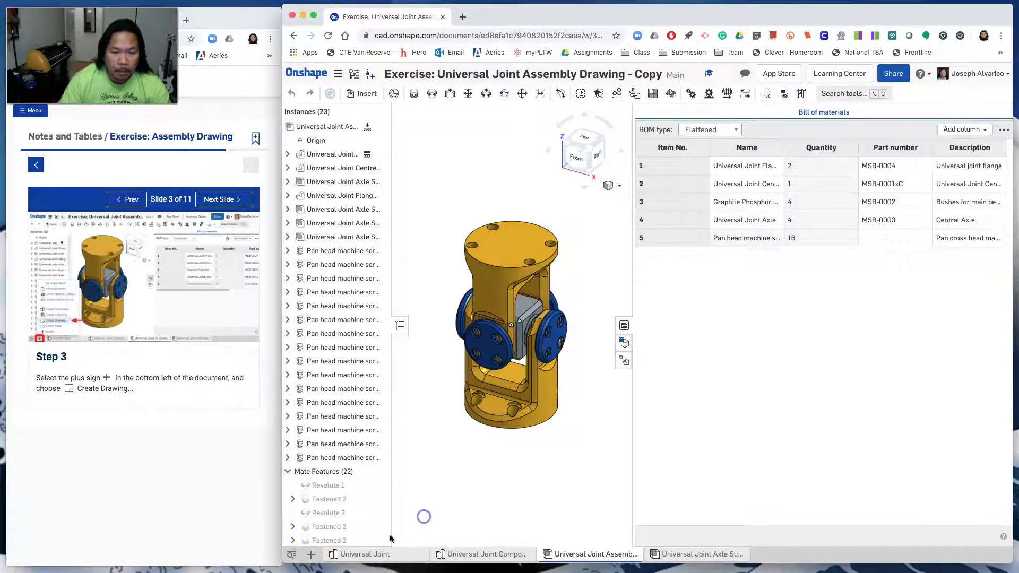
pyautogui.click(310, 555)
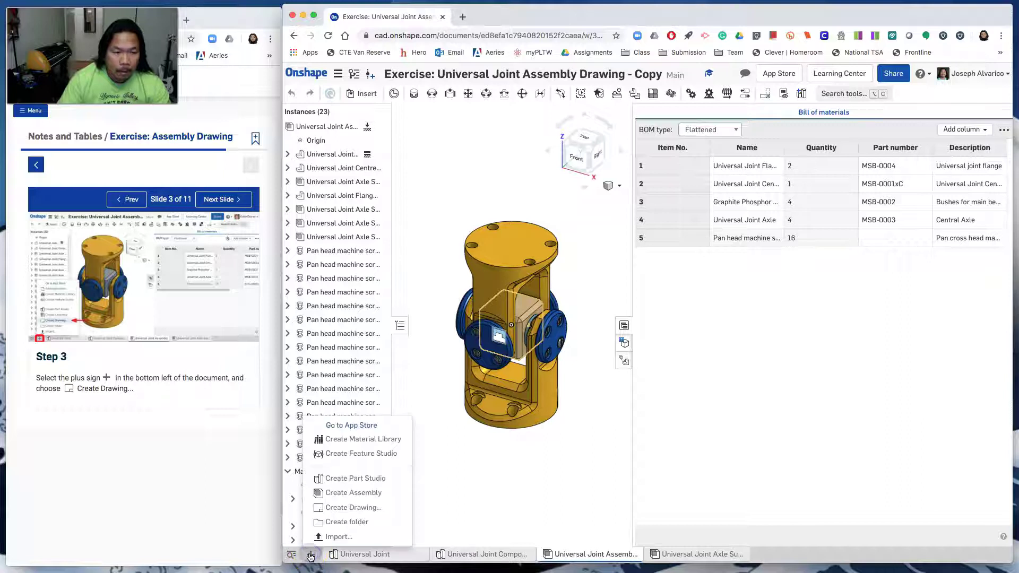
pyautogui.click(353, 509)
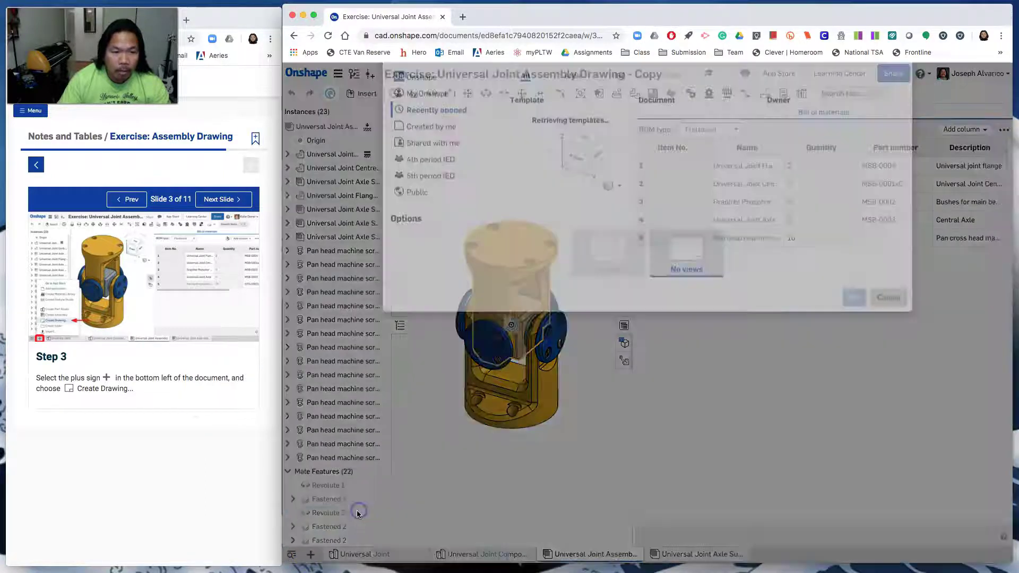
# Step: Create Drawing 1 from the ANSI_A_INCH template with no views
pyautogui.click(220, 199)
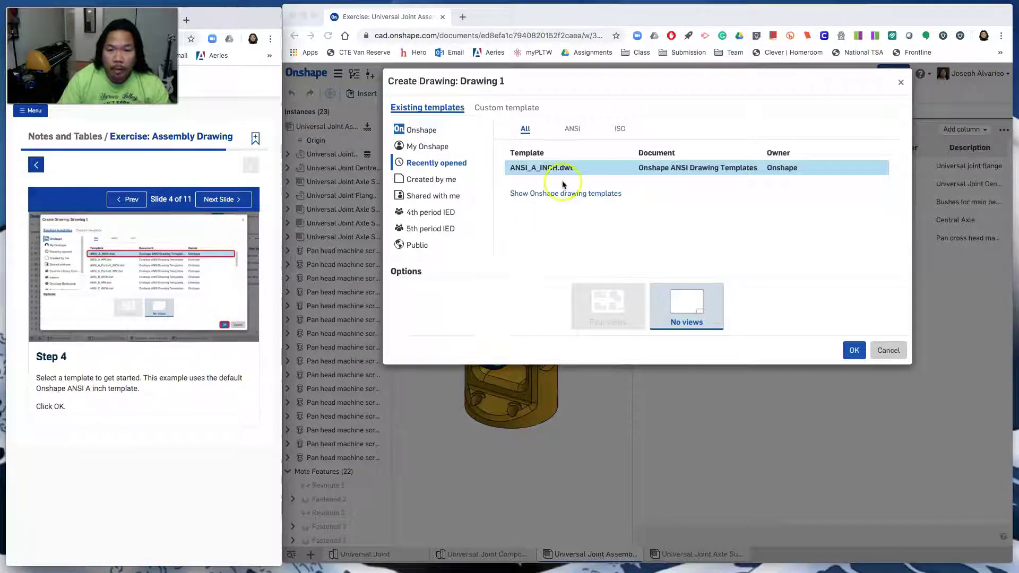
pyautogui.click(593, 170)
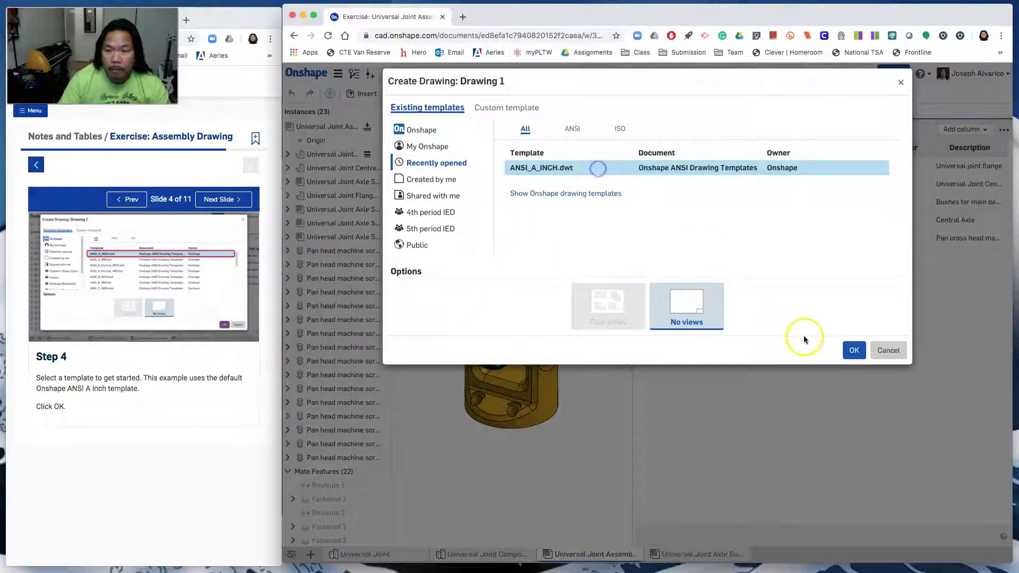
pyautogui.click(851, 349)
# Step: Choose the Universal Joint Assembly from the document's assemblies as the view source
pyautogui.click(223, 199)
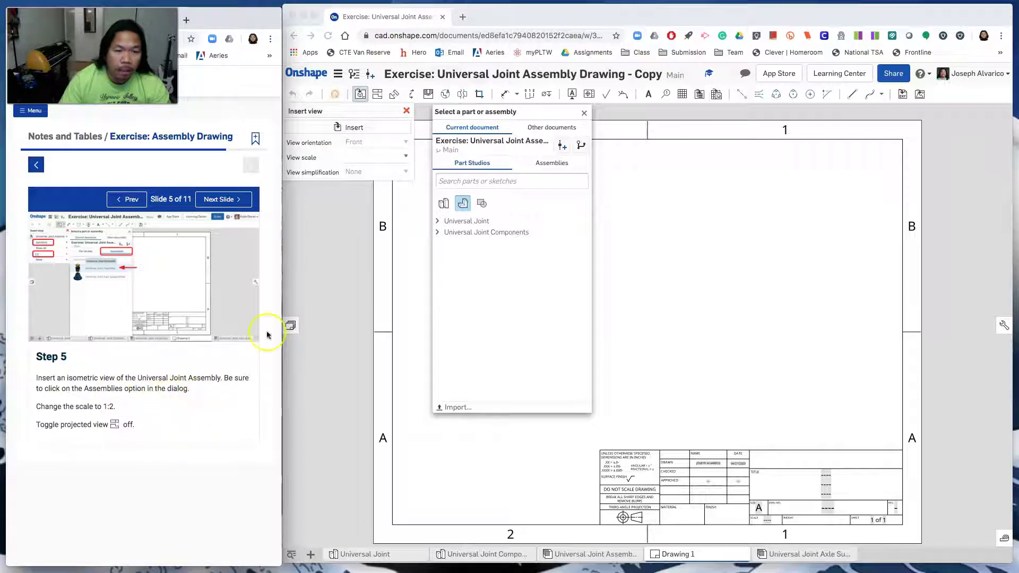
pyautogui.click(463, 206)
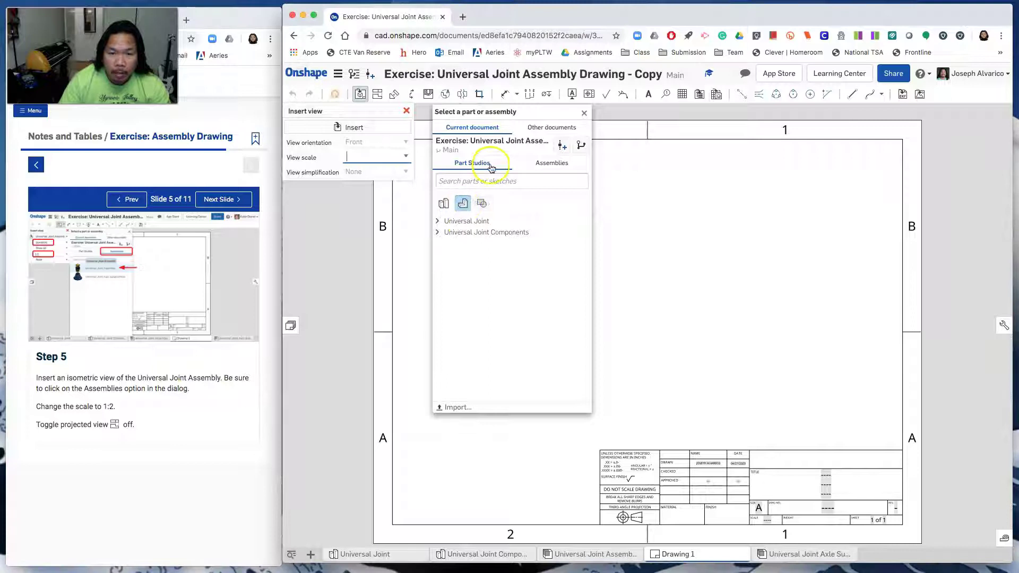
pyautogui.click(541, 168)
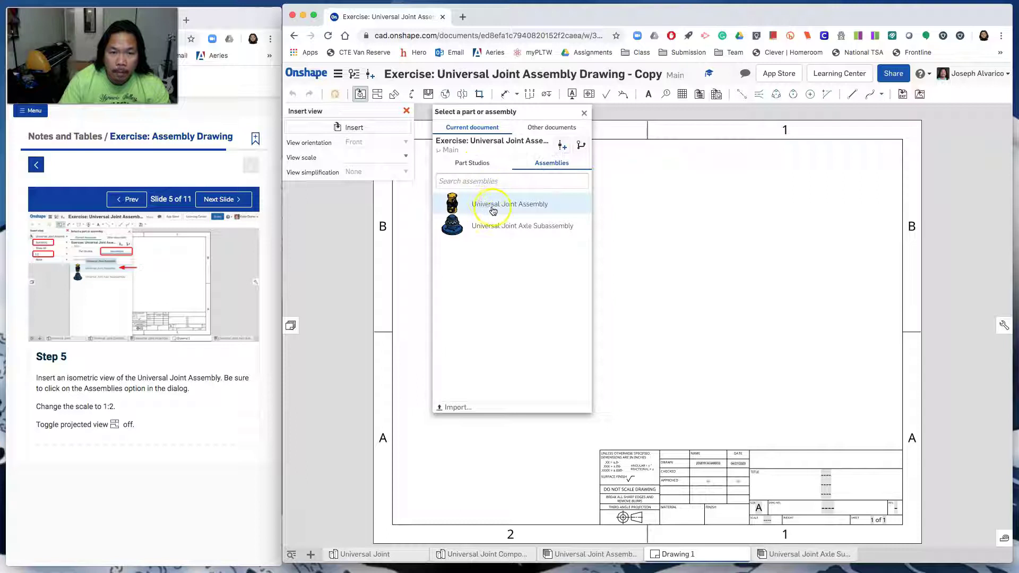
pyautogui.click(497, 209)
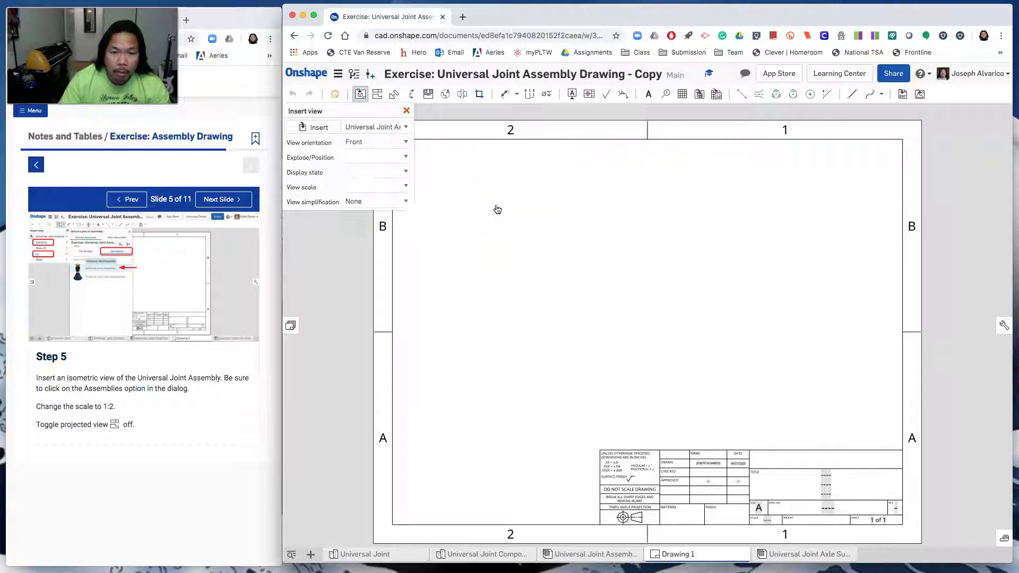
pyautogui.click(444, 187)
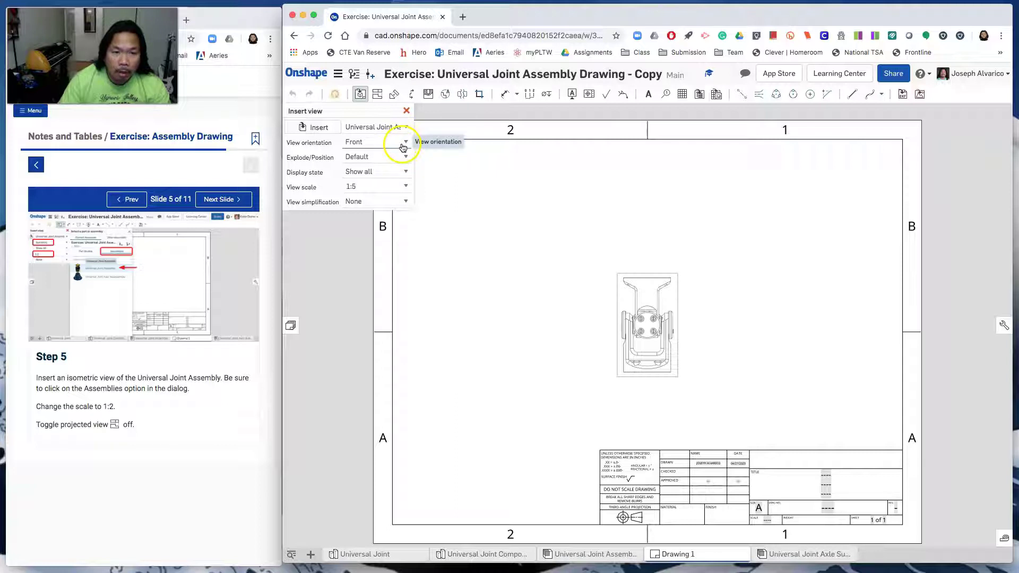
# Step: Place an isometric view at 1:2 scale on the sheet
pyautogui.click(405, 143)
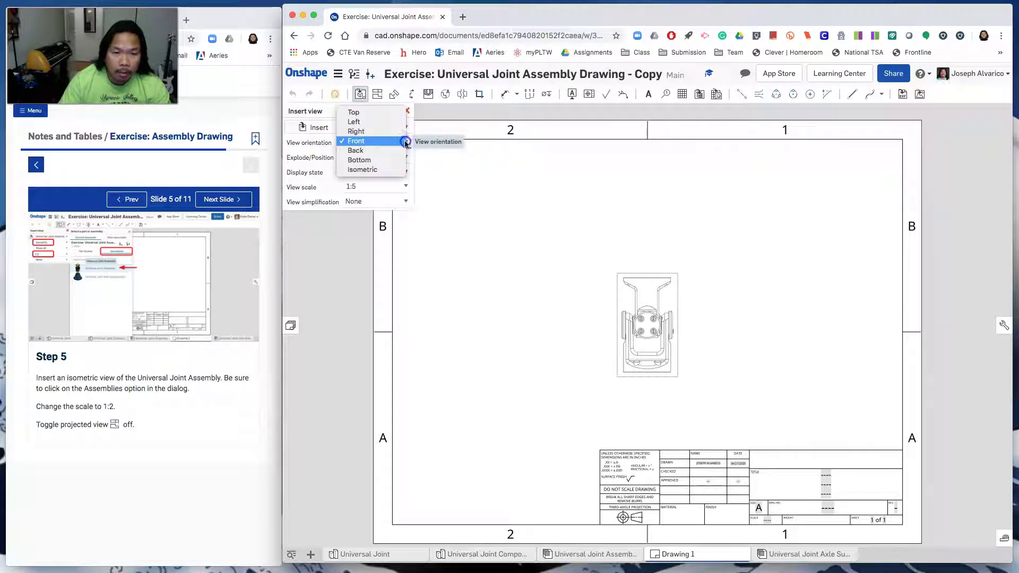
pyautogui.click(376, 171)
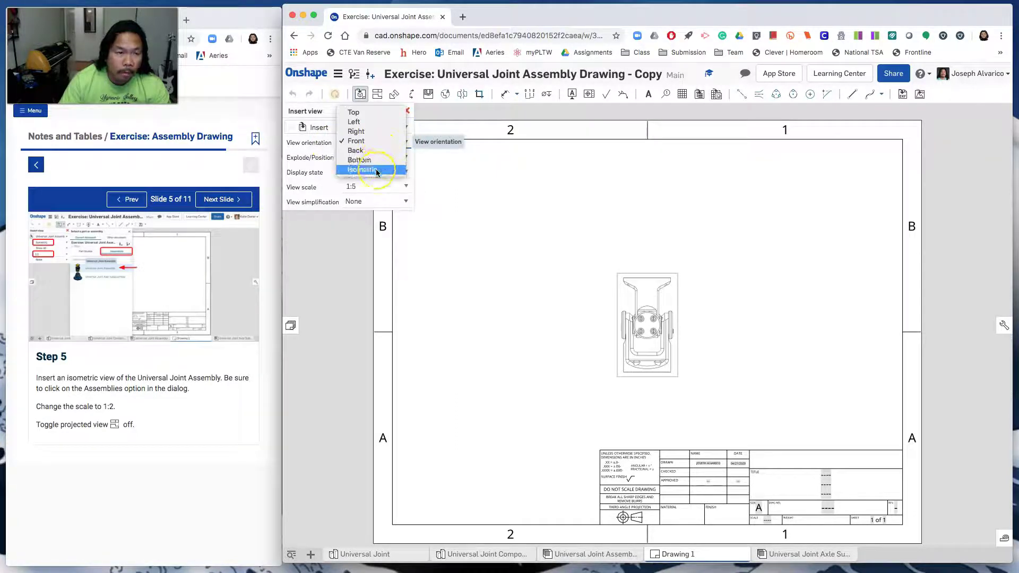
pyautogui.click(406, 188)
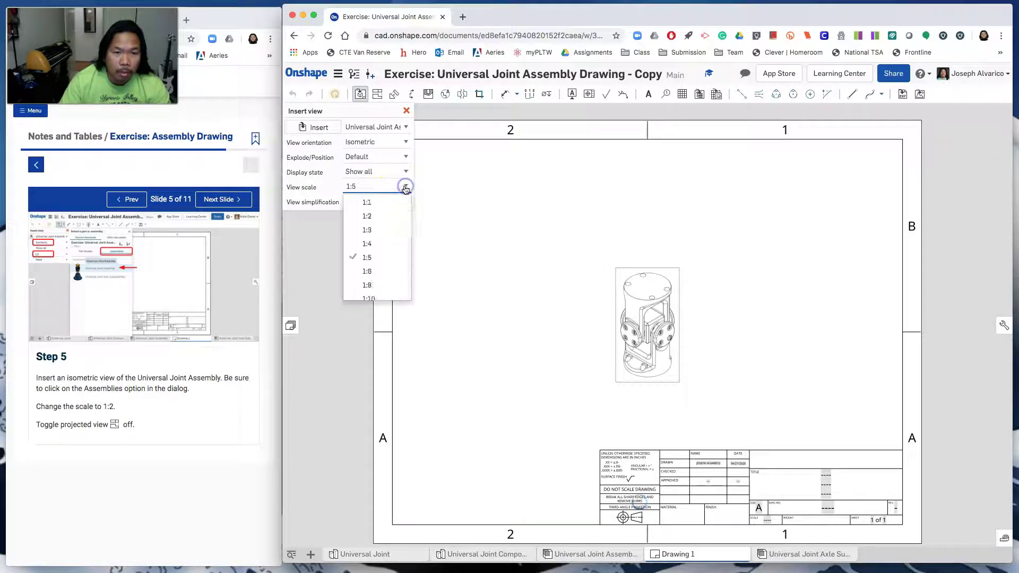
pyautogui.moveTo(406, 222); pyautogui.dragTo(409, 203)
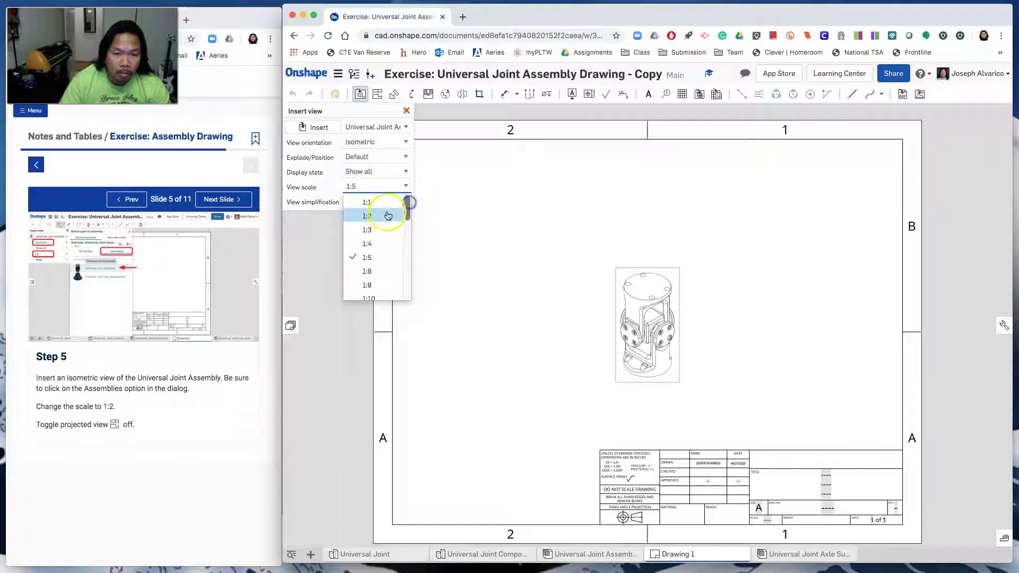
pyautogui.click(386, 216)
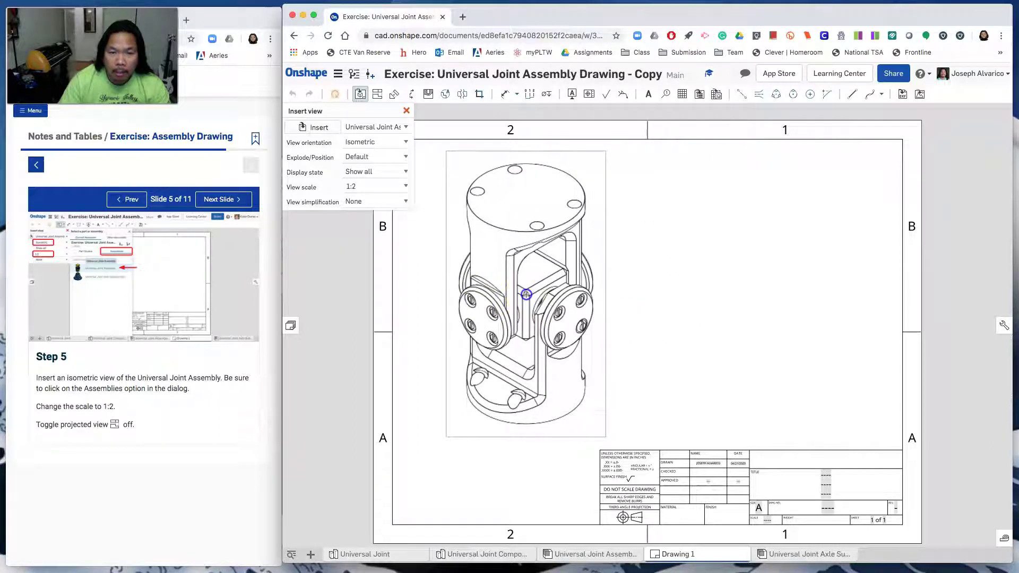
pyautogui.click(525, 294)
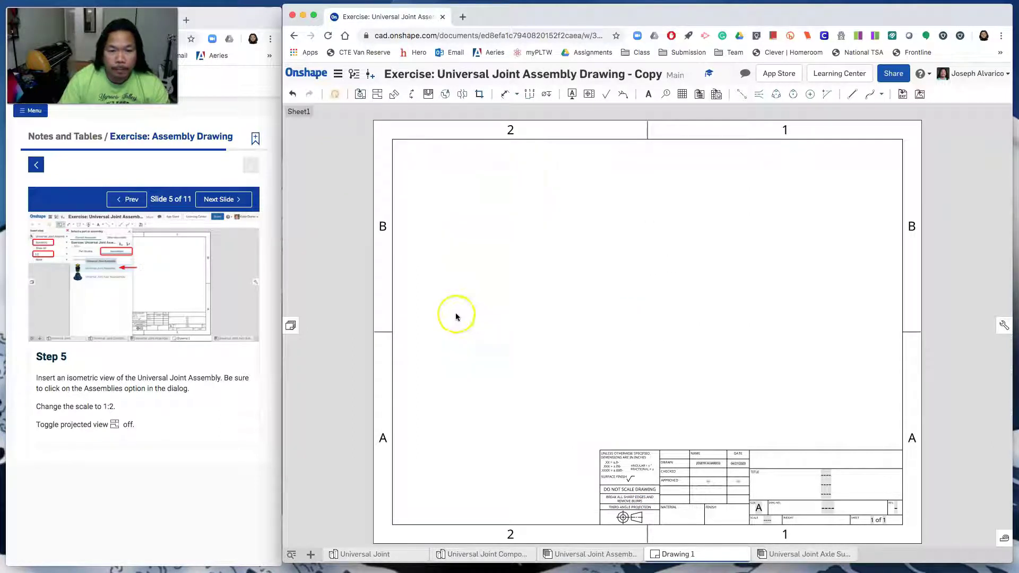
# Step: Rename the Drawing 1 tab to 'Universal Joint Assembly Drawing'
pyautogui.click(224, 199)
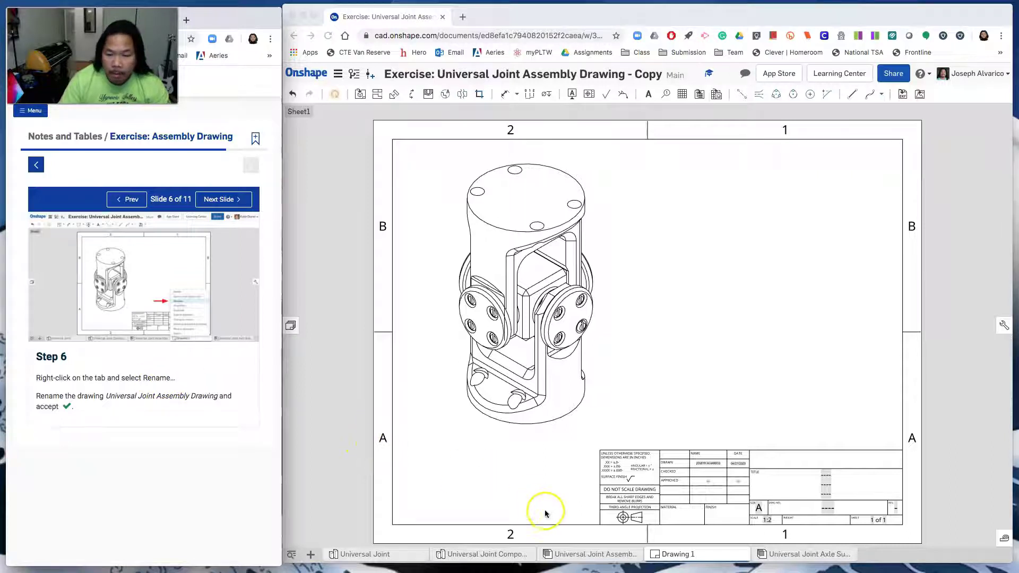
pyautogui.rightClick(691, 555)
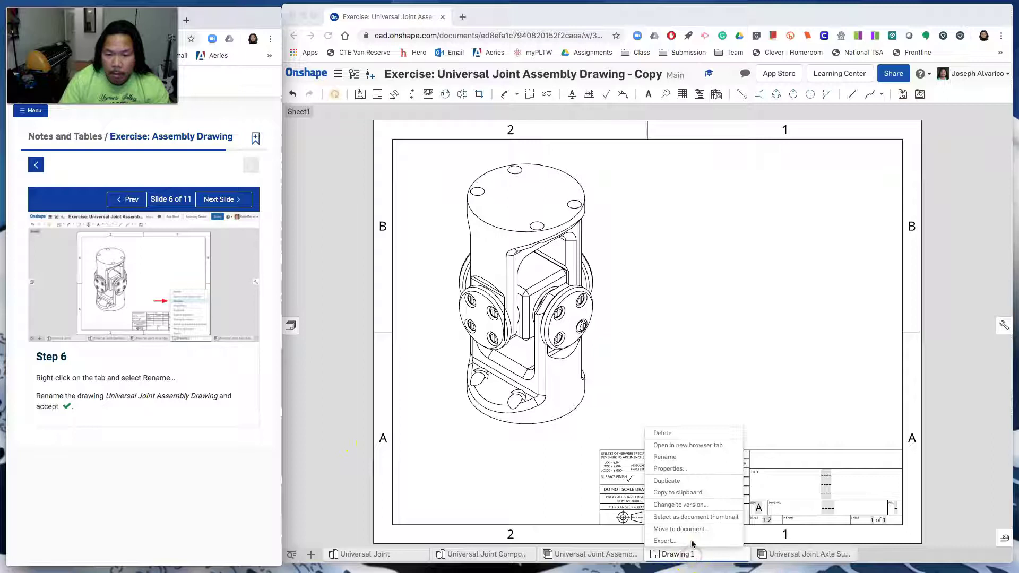
pyautogui.click(665, 456)
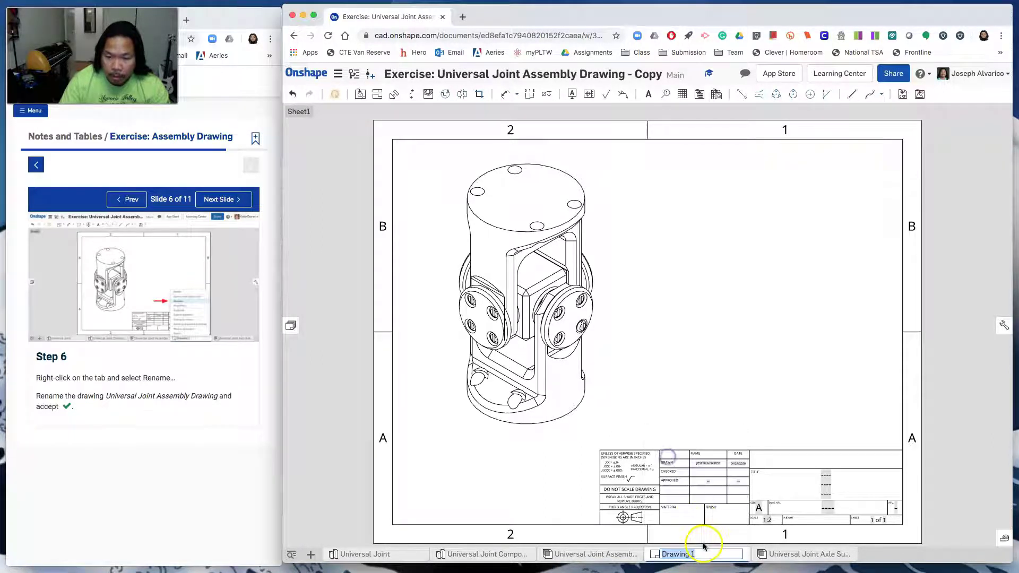
pyautogui.write('Universal Joint Assembly Drawing')
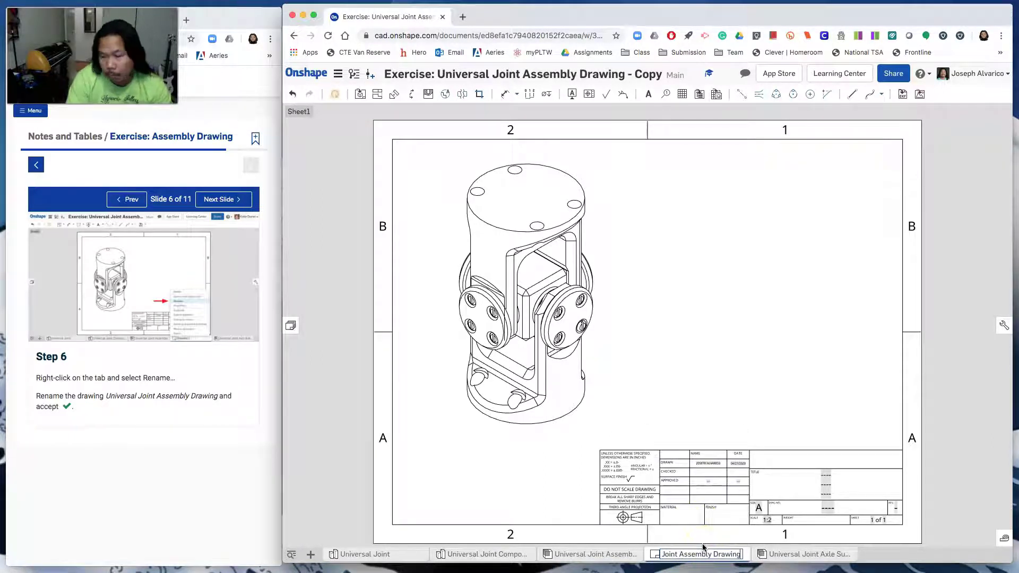
pyautogui.press('Return')
pyautogui.click(222, 199)
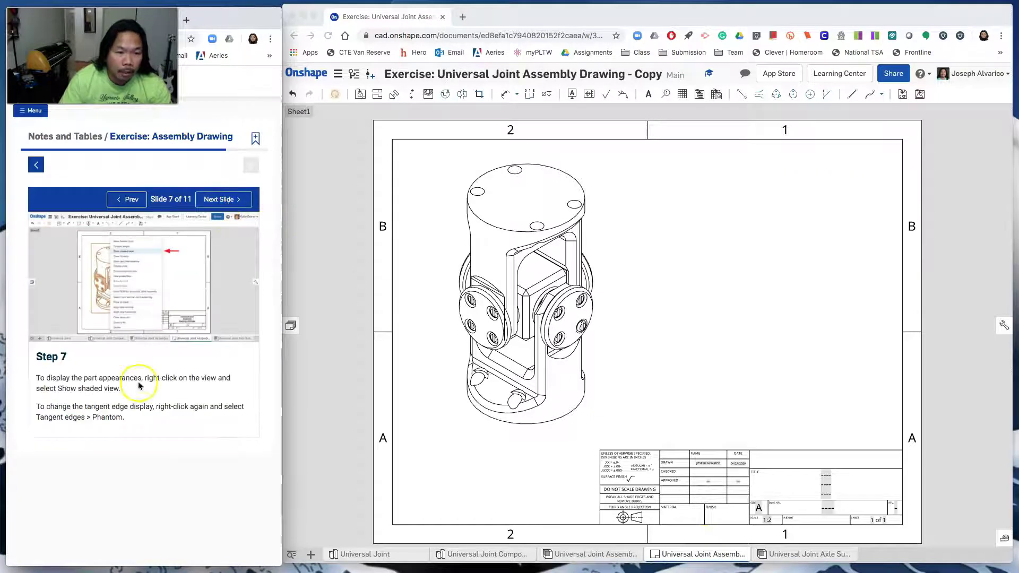
# Step: Switch the isometric drawing view to a shaded colour display
pyautogui.click(433, 365)
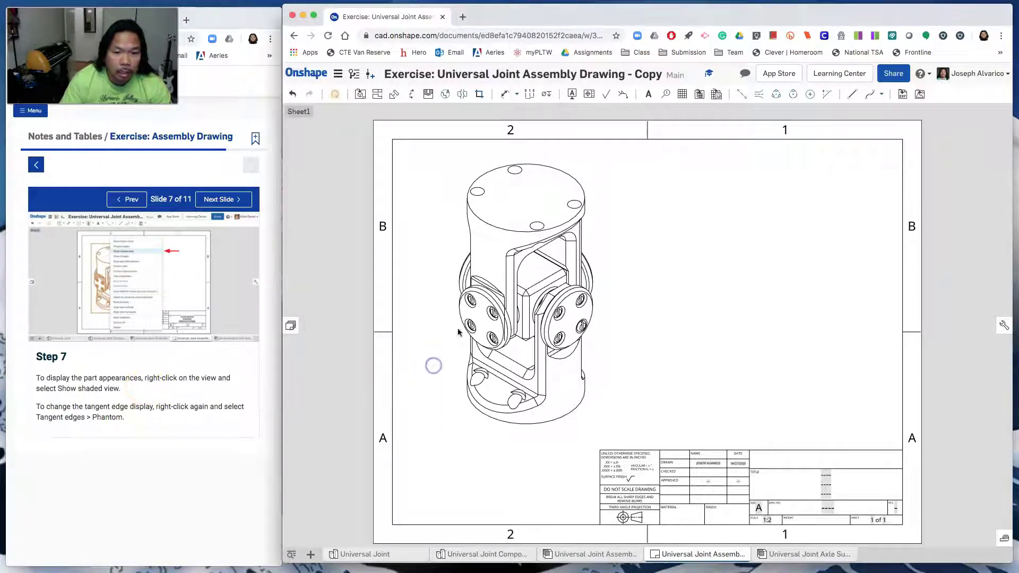
pyautogui.click(500, 260)
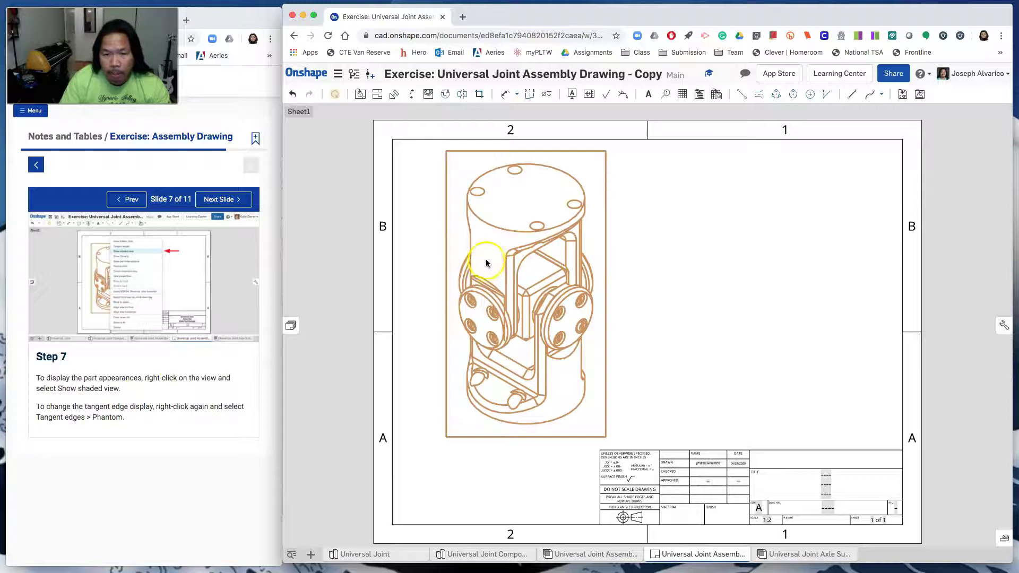
pyautogui.rightClick(486, 258)
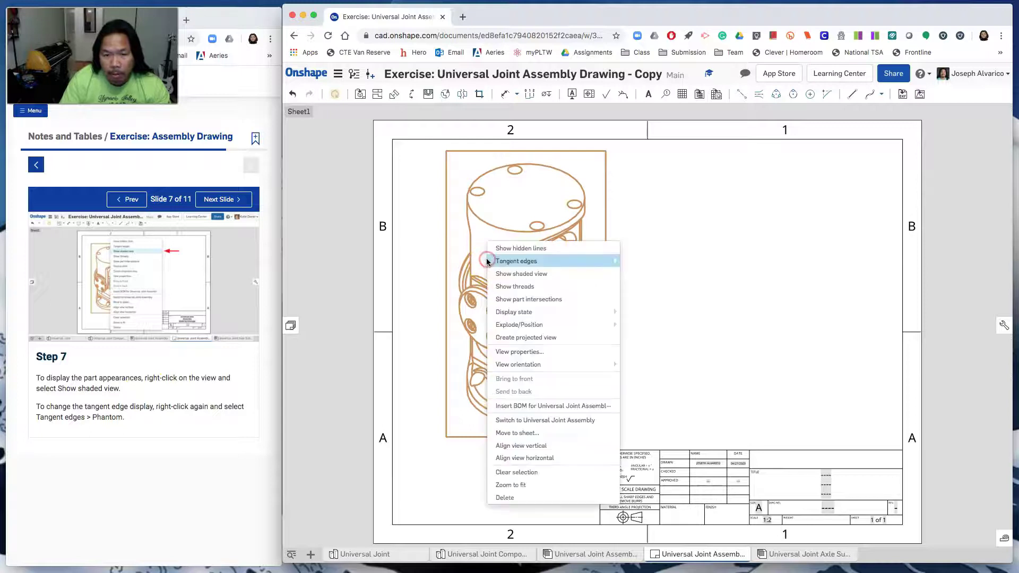
pyautogui.click(532, 274)
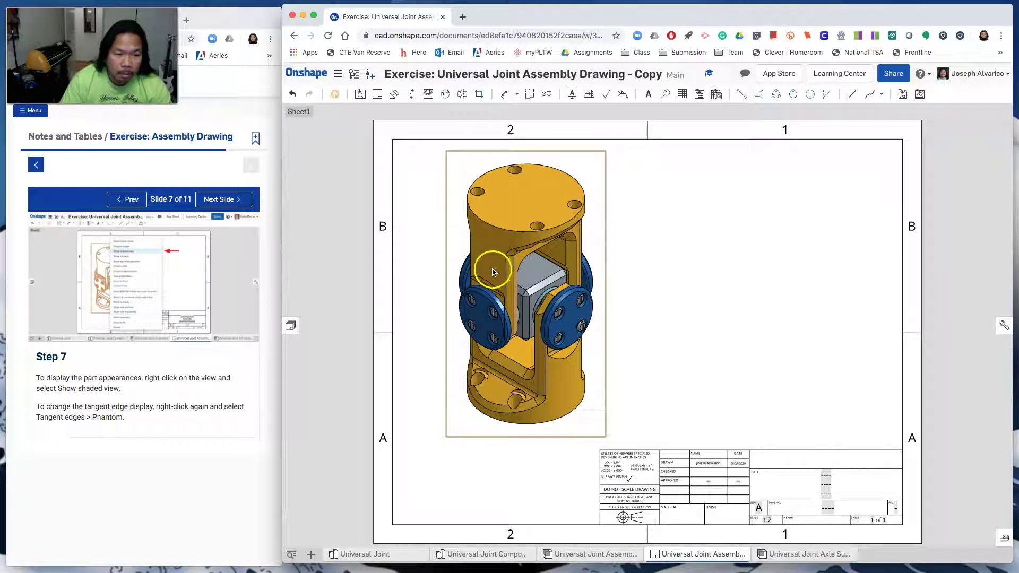
# Step: Show the view's tangent edges as phantom lines
pyautogui.click(491, 276)
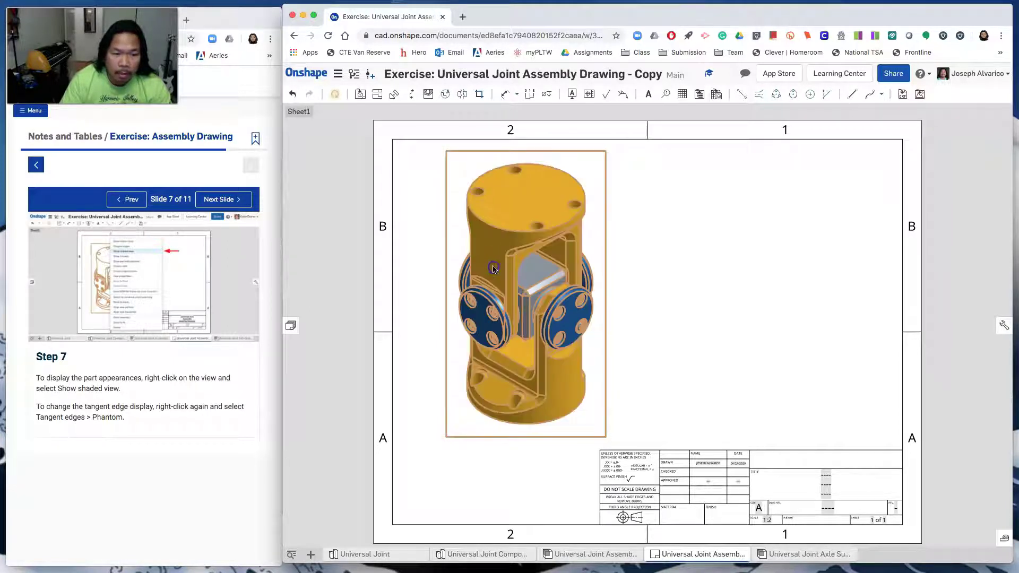
pyautogui.rightClick(492, 269)
pyautogui.moveTo(511, 269)
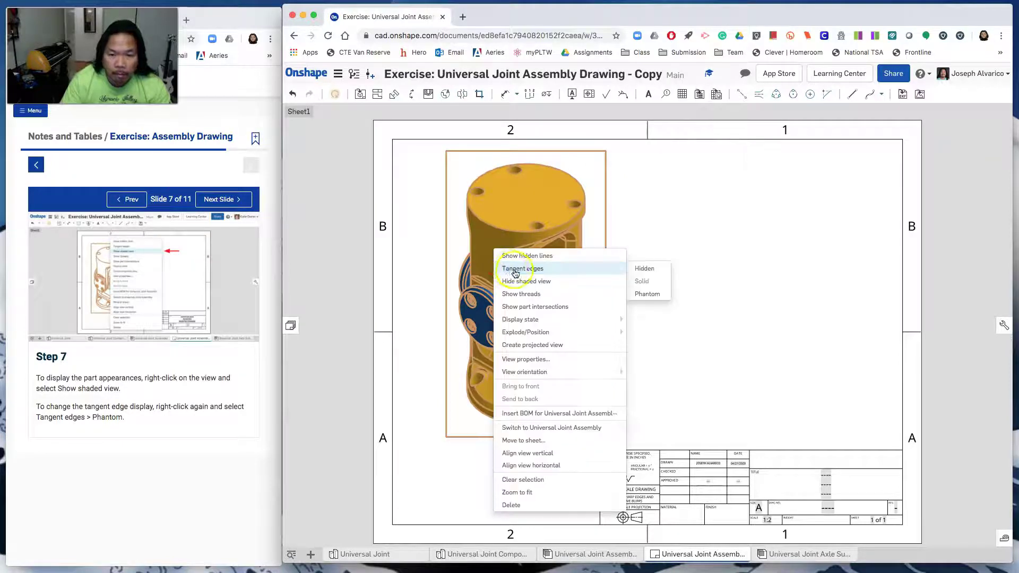
pyautogui.click(645, 296)
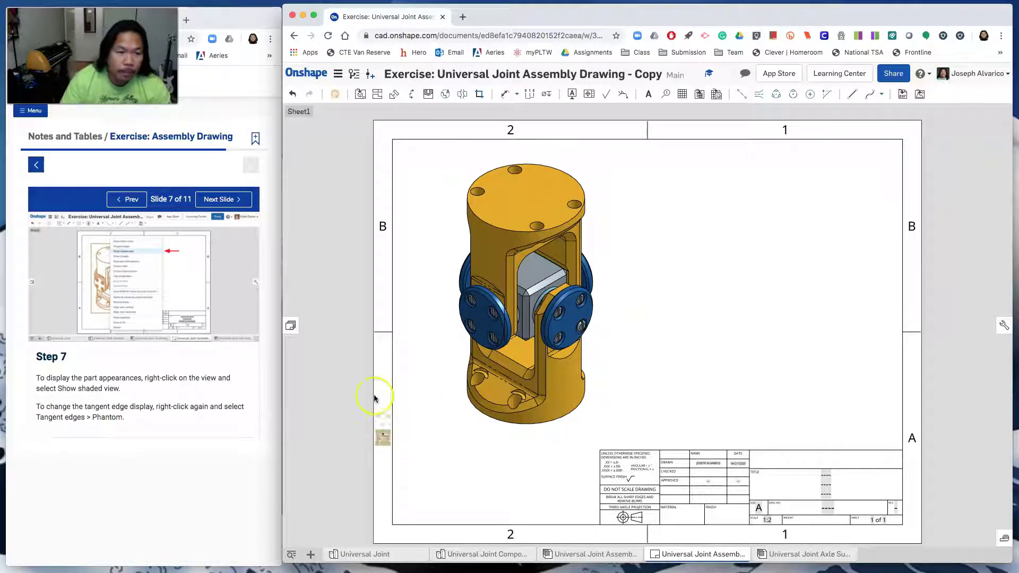
pyautogui.click(227, 200)
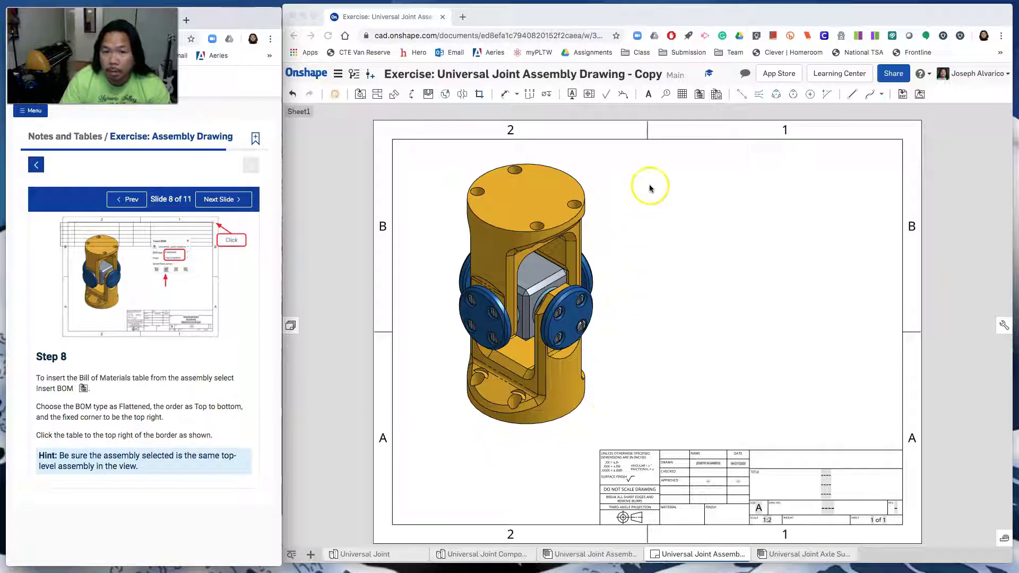
# Step: Insert a flattened, top-to-bottom BOM anchored by its top-right corner at the sheet's top-right corner
pyautogui.click(695, 170)
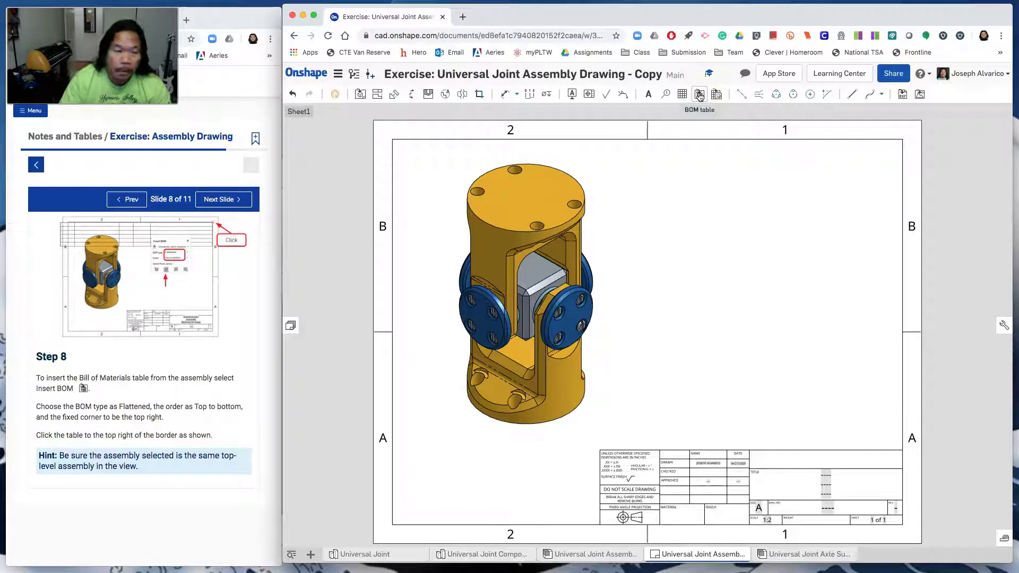
pyautogui.click(699, 96)
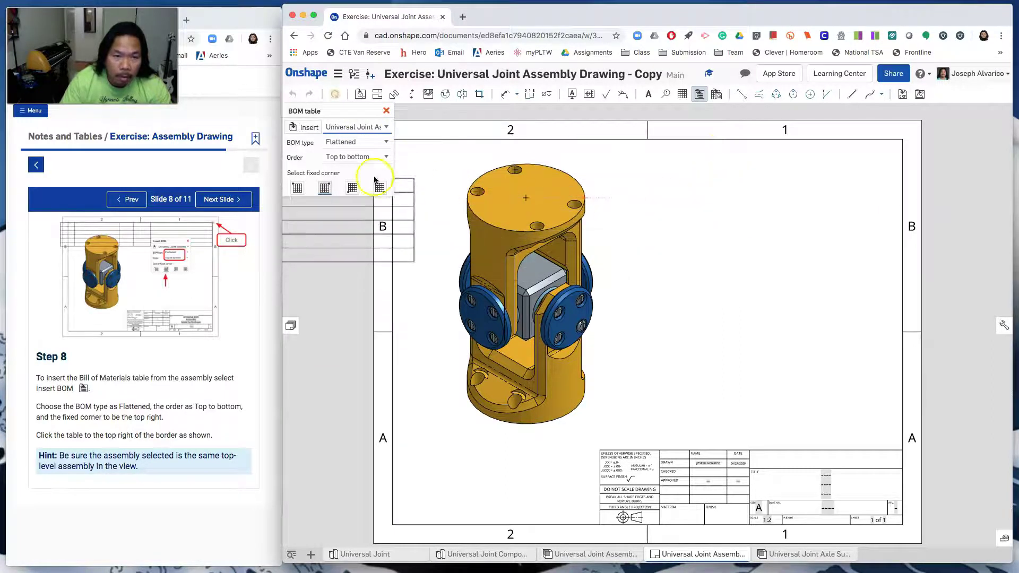
pyautogui.click(325, 187)
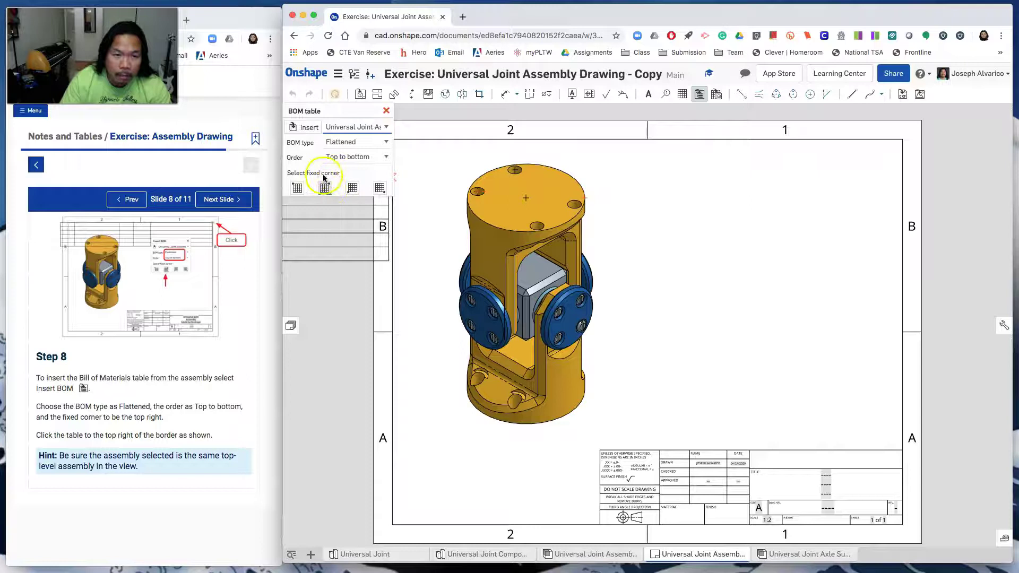
pyautogui.click(902, 140)
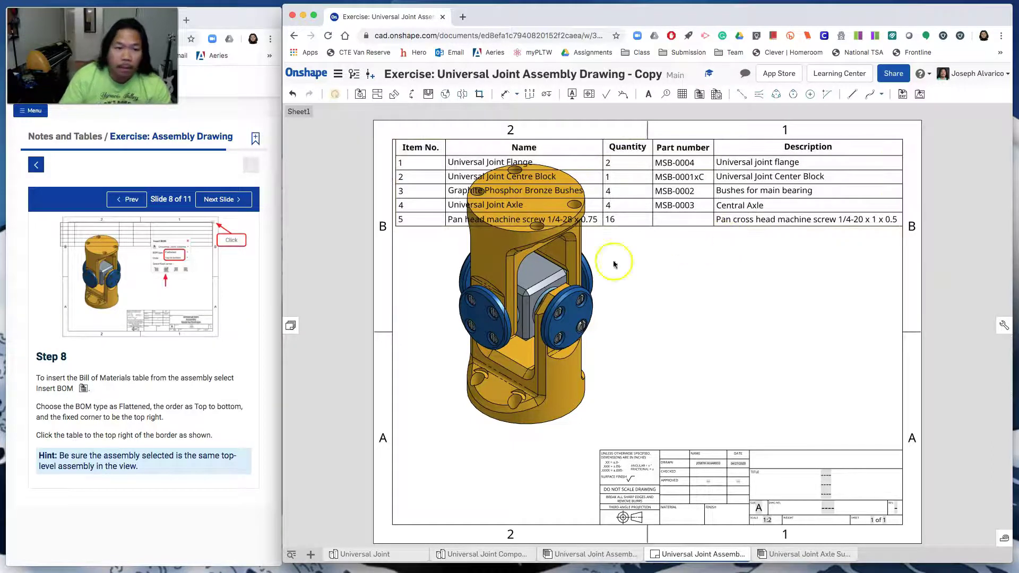
pyautogui.click(413, 289)
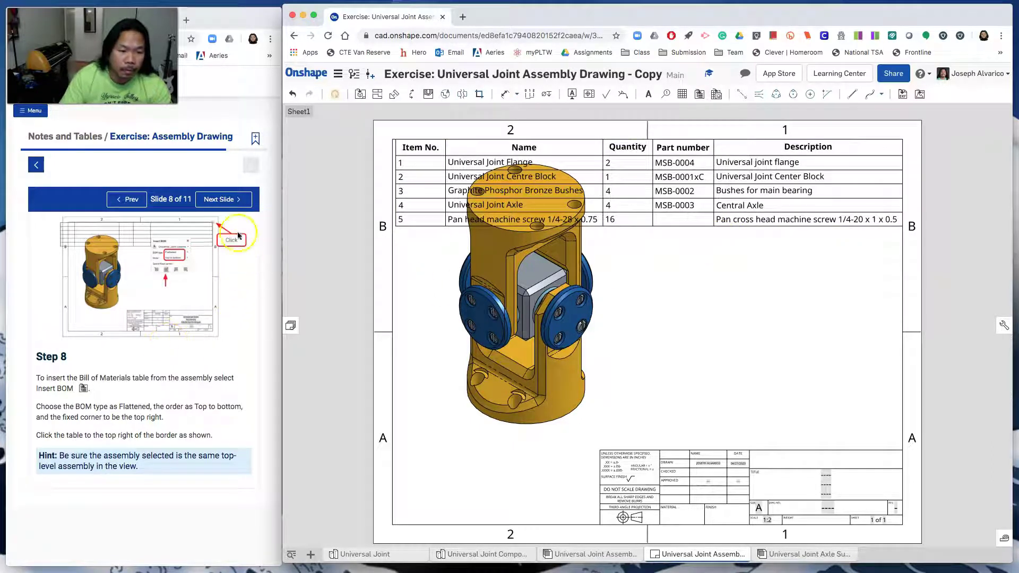
pyautogui.click(237, 207)
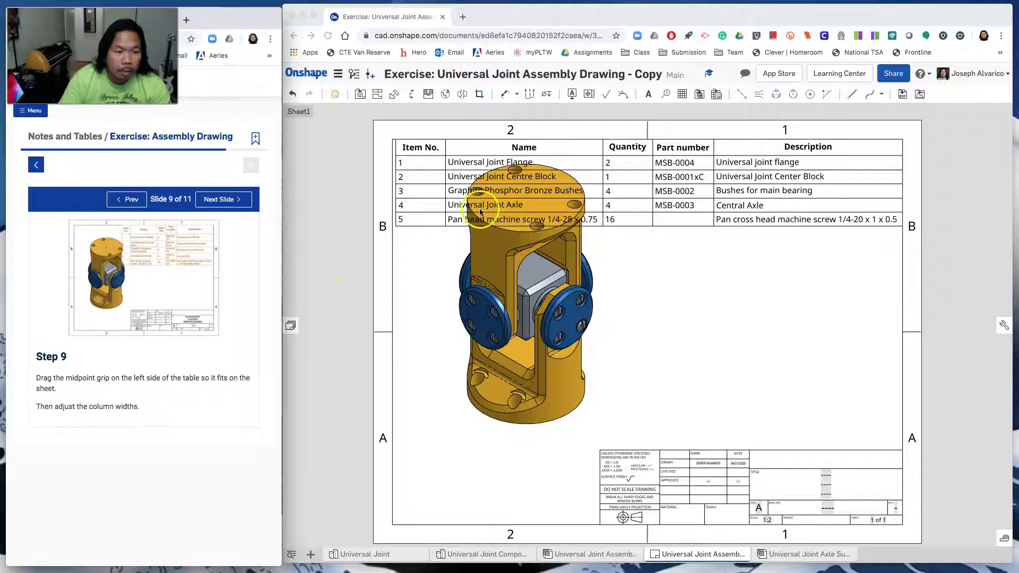
# Step: Narrow the BOM onto the sheet's right side, shrink Name, widen Quantity and Part number
pyautogui.click(395, 197)
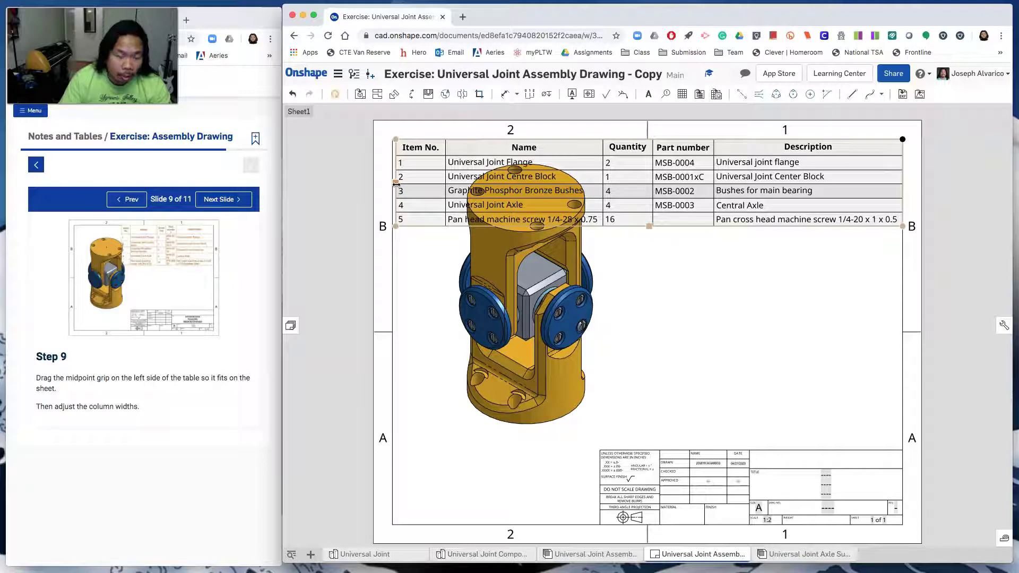
pyautogui.moveTo(397, 184); pyautogui.dragTo(602, 188)
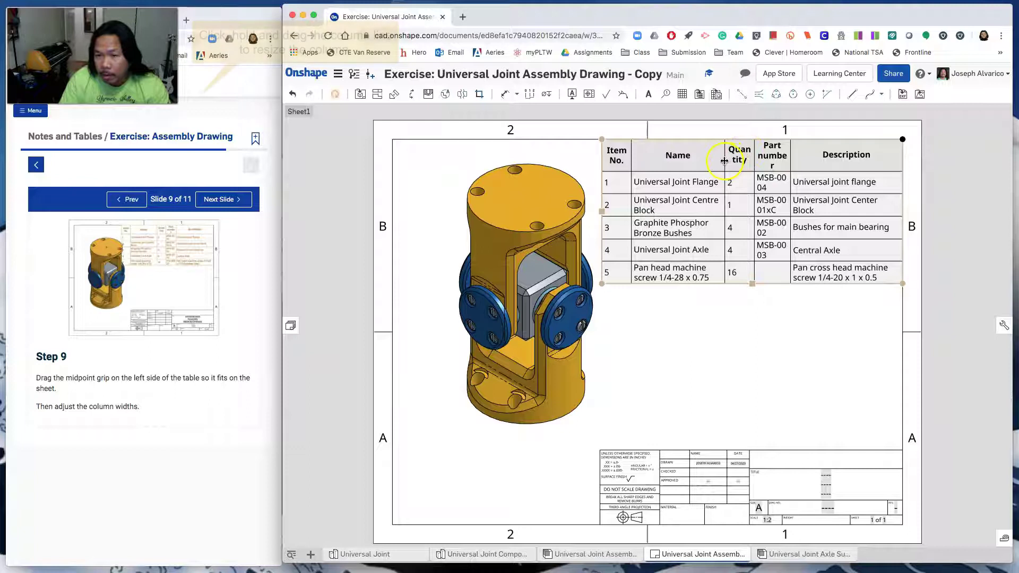
pyautogui.moveTo(725, 161); pyautogui.dragTo(710, 161)
pyautogui.click(753, 161)
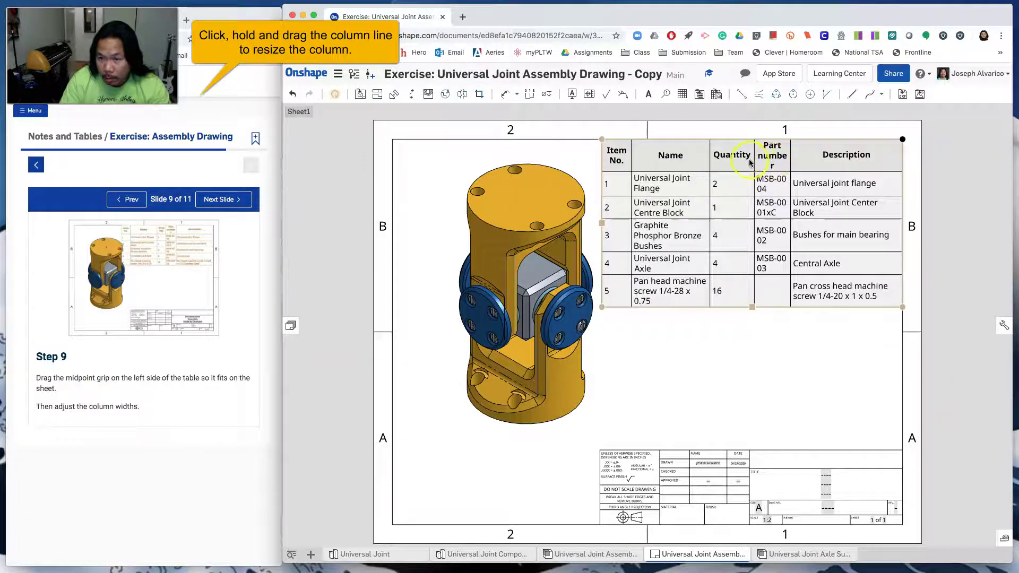
pyautogui.moveTo(789, 162); pyautogui.dragTo(813, 162)
pyautogui.click(796, 211)
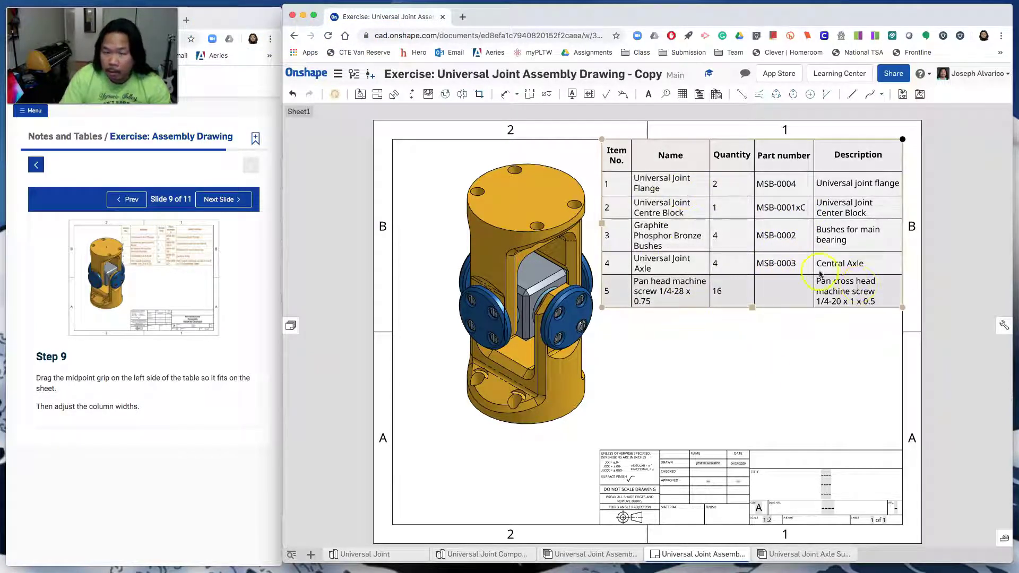
pyautogui.click(690, 345)
# Step: Advance the Learning Center tutorial to Slide 10 on part-name callouts with quantities
pyautogui.click(218, 199)
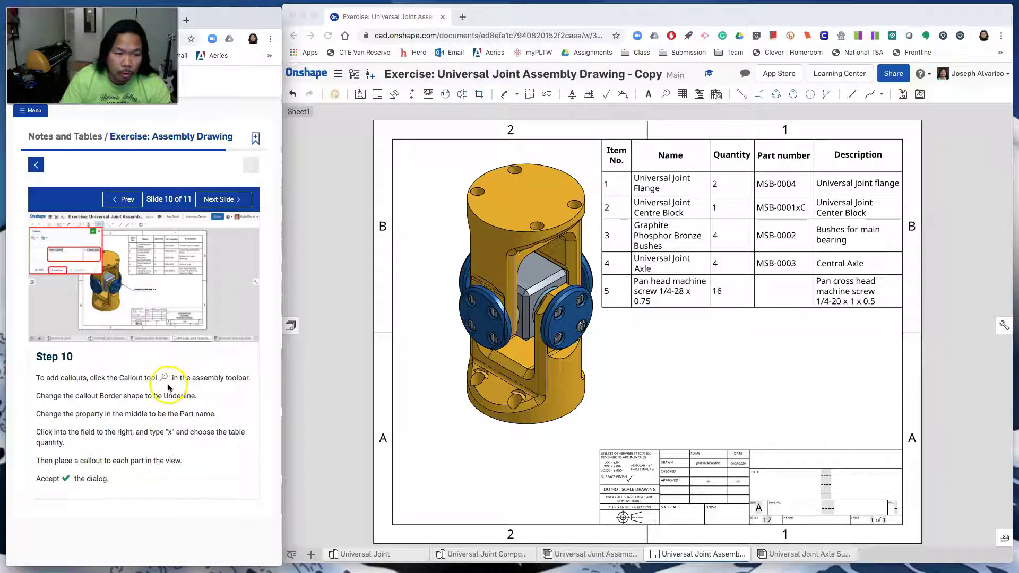
# Step: Start a callout showing Part: Name and x Table: Qty. with an Underline border
pyautogui.click(483, 455)
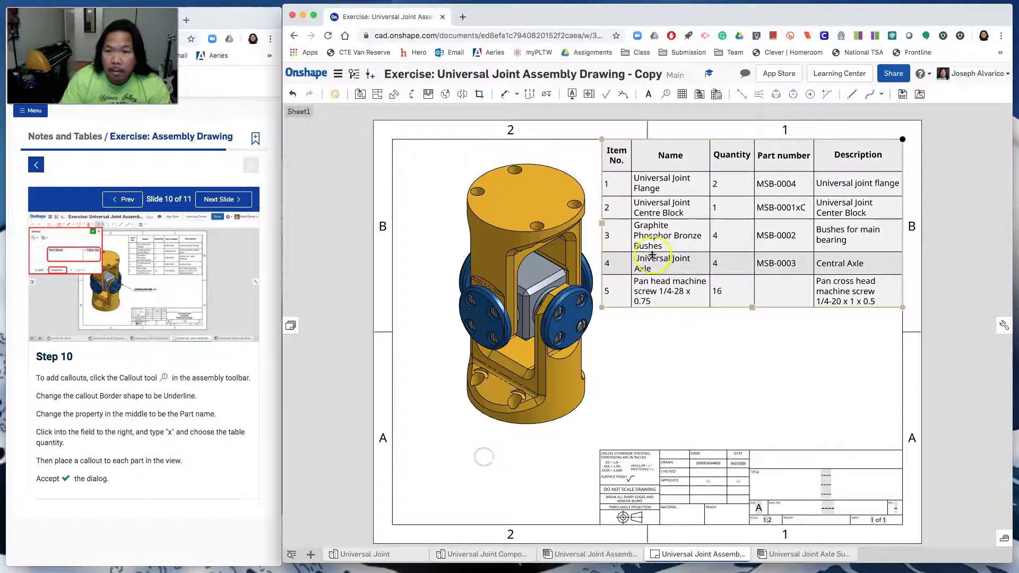
pyautogui.click(665, 95)
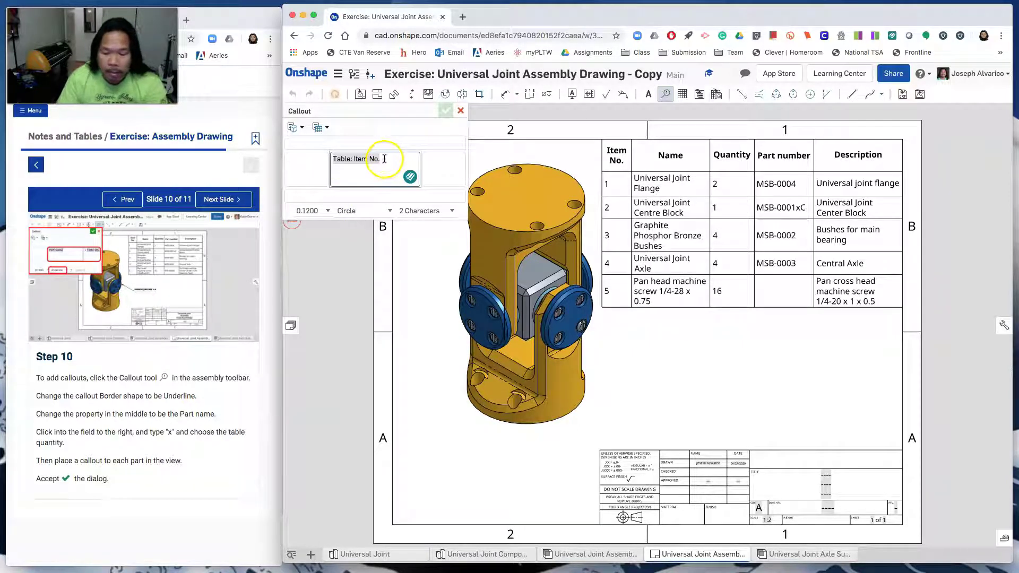
pyautogui.press('BackSpace')
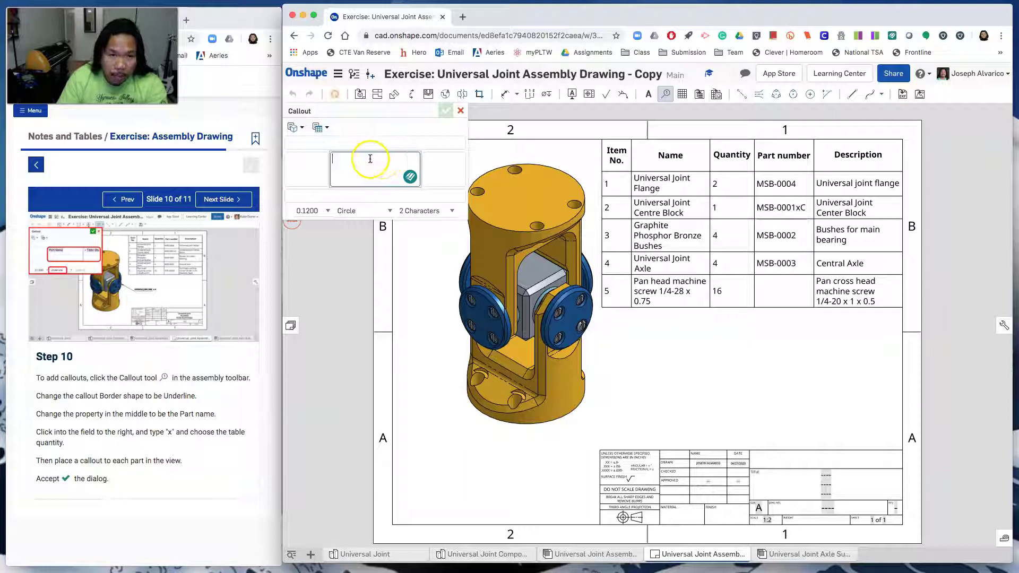
pyautogui.click(303, 130)
pyautogui.click(298, 145)
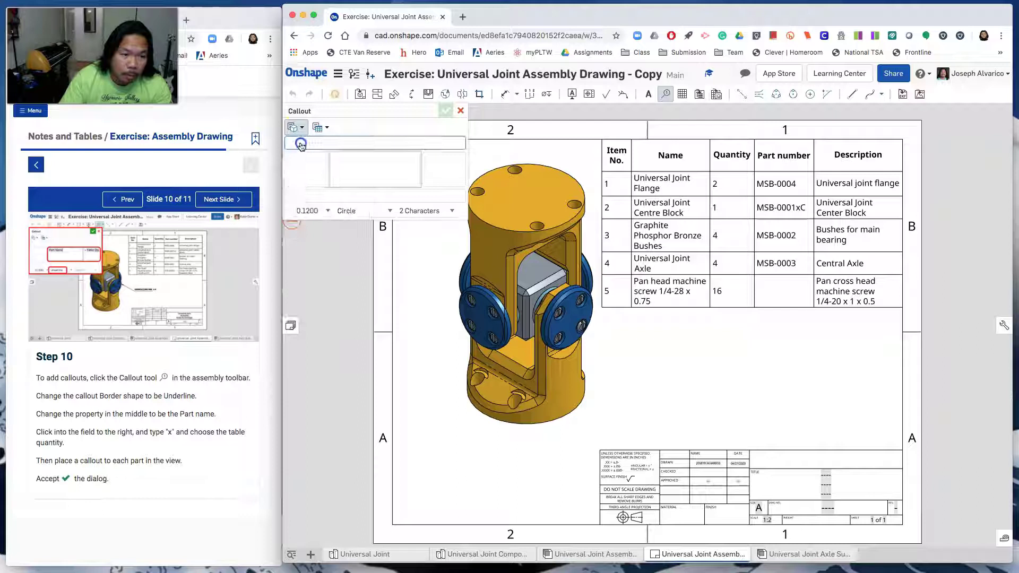
pyautogui.click(437, 169)
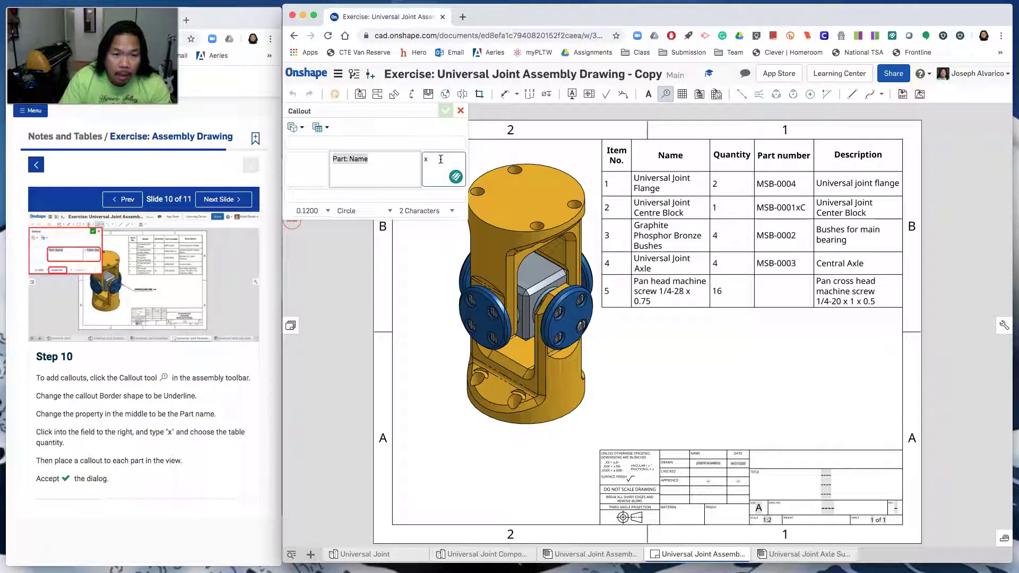
pyautogui.click(327, 128)
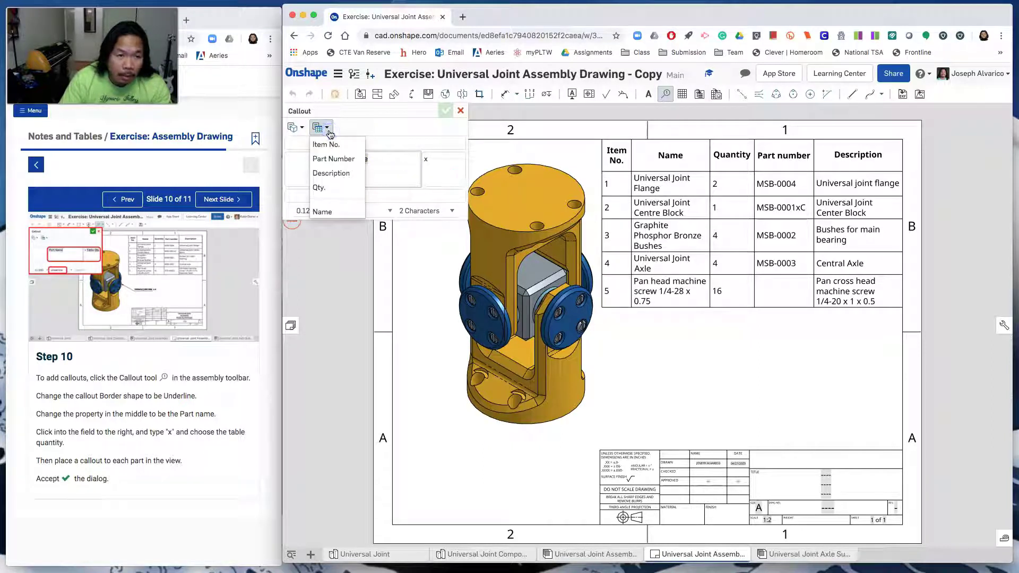
pyautogui.click(320, 189)
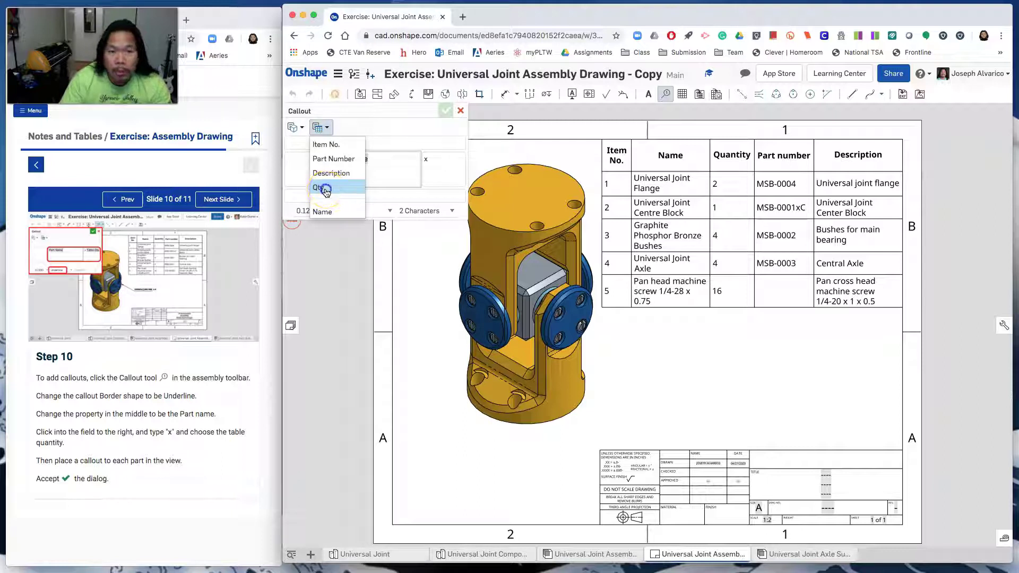
pyautogui.click(390, 213)
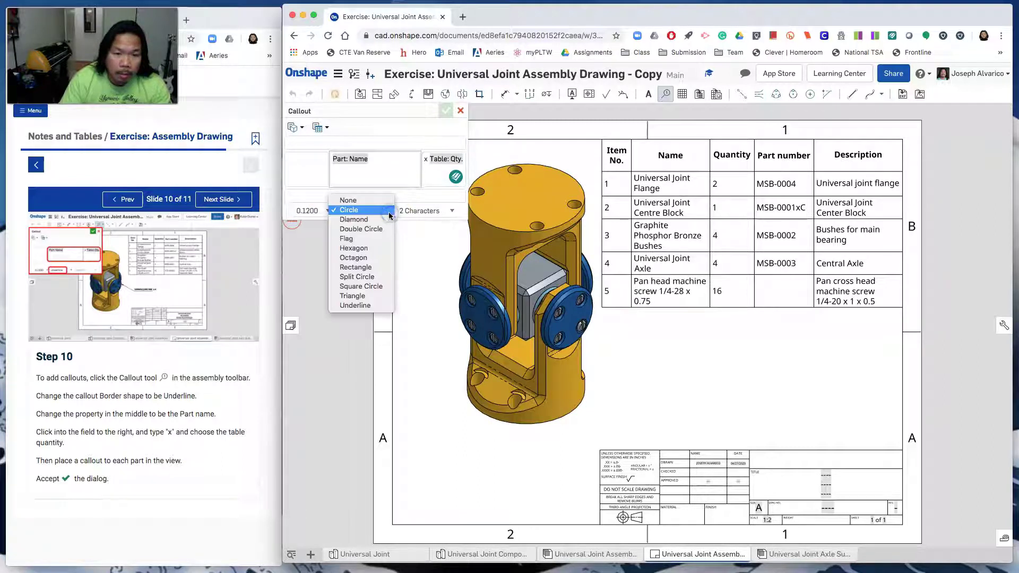
pyautogui.click(367, 301)
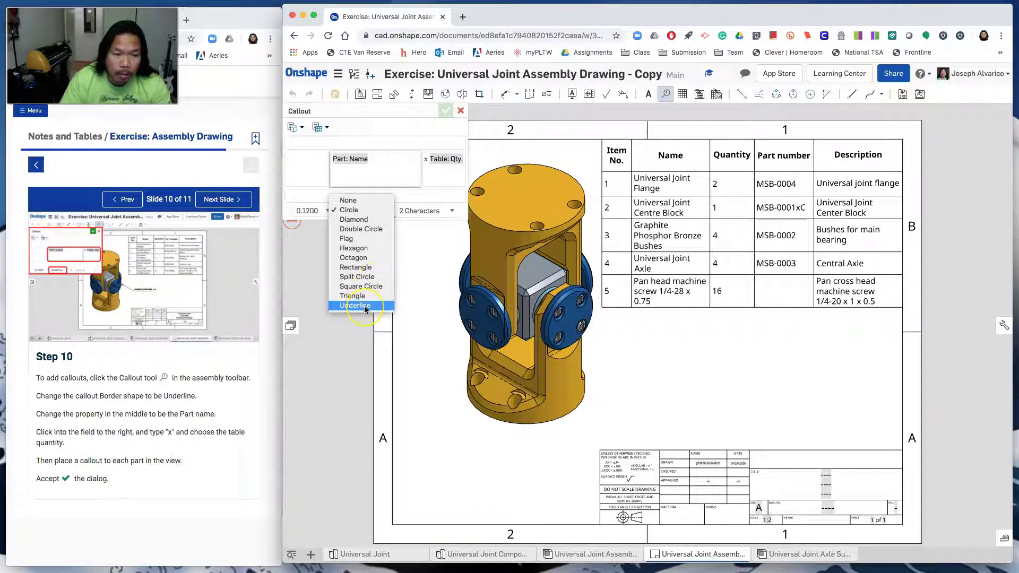
pyautogui.click(364, 306)
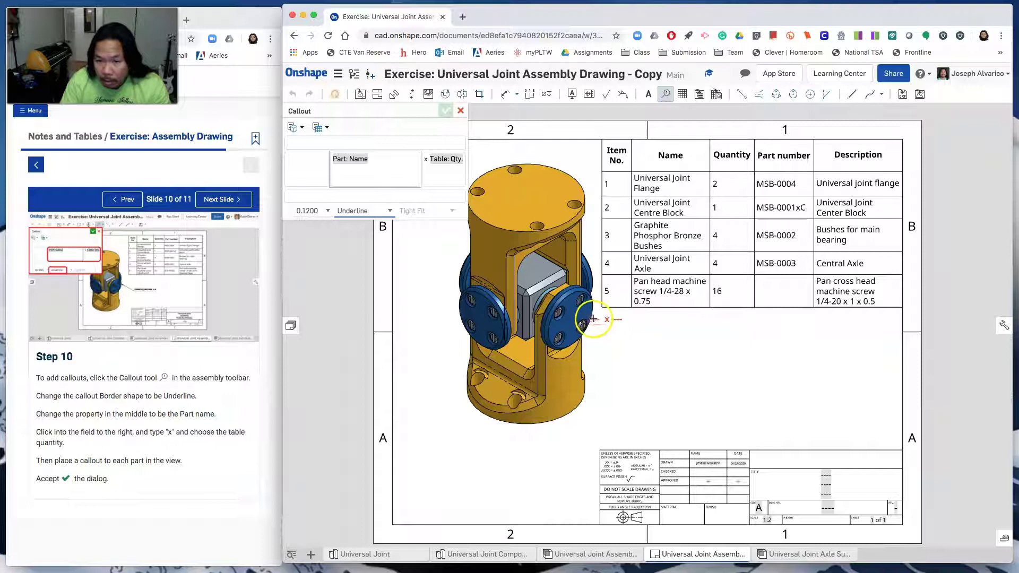
# Step: Place callouts right of the model for the axle (x 4), pan head screw, centre block (x 1), and flange (x 2)
pyautogui.click(592, 318)
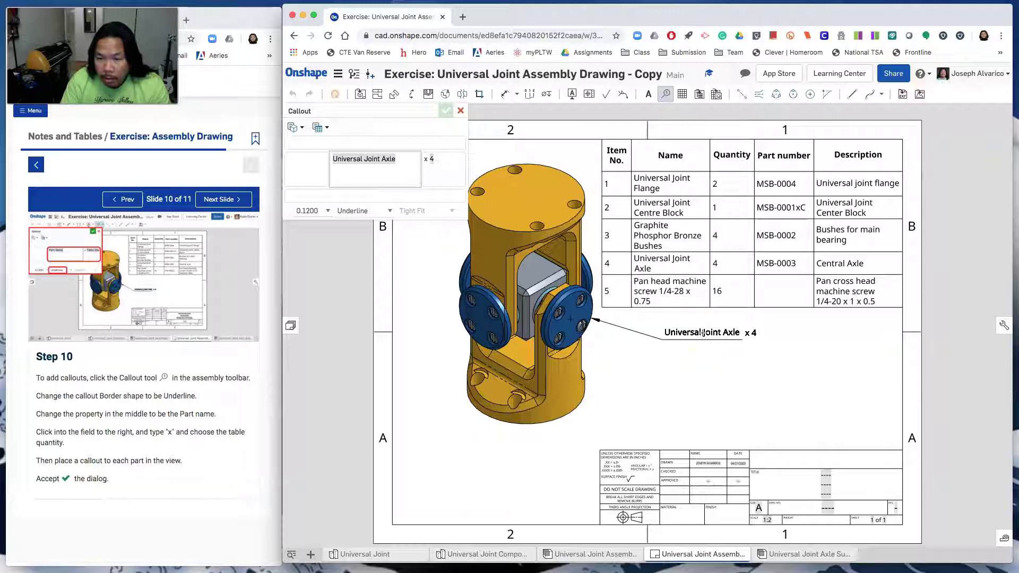
pyautogui.click(702, 334)
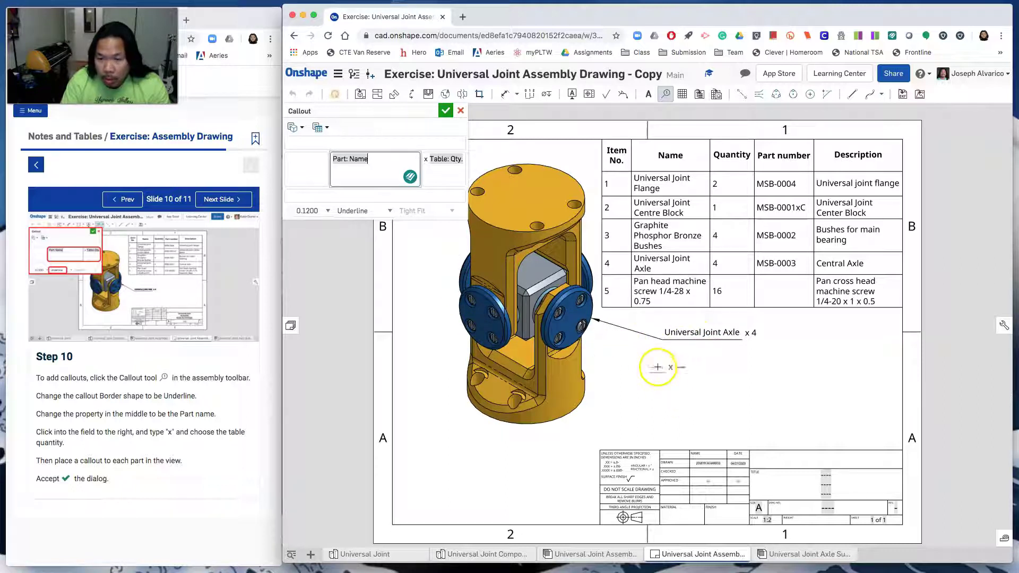
pyautogui.click(583, 331)
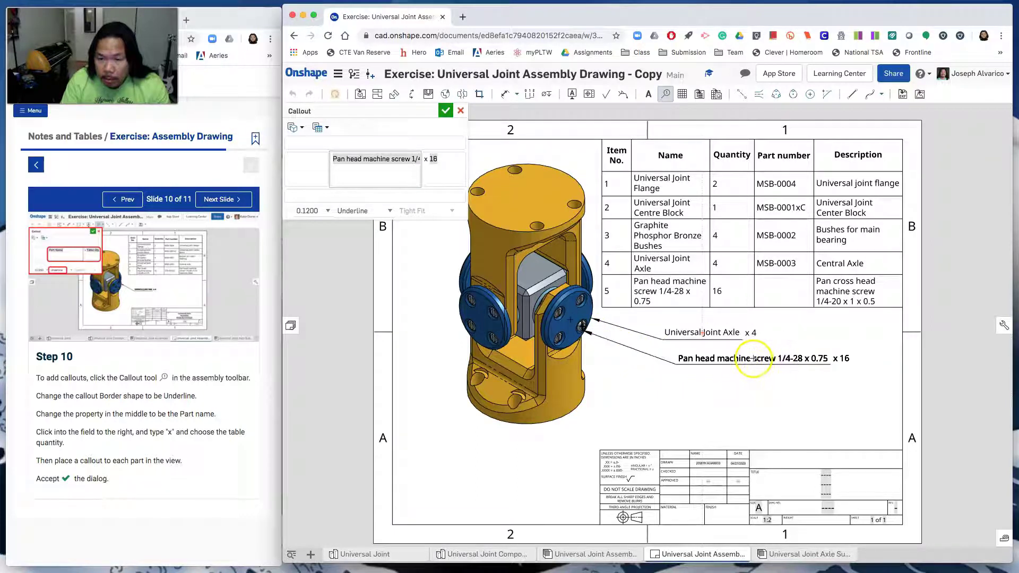
pyautogui.click(747, 360)
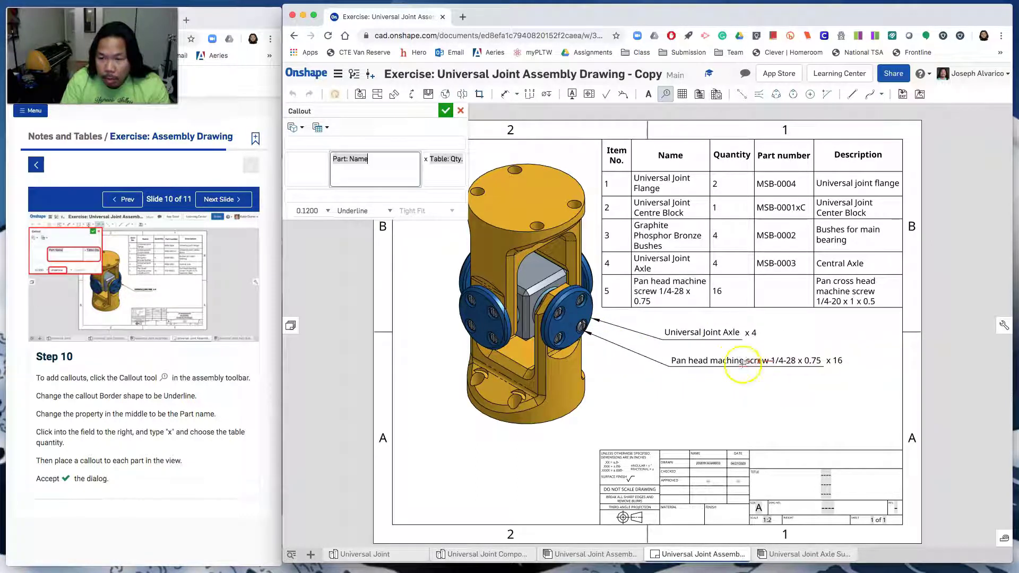
pyautogui.click(527, 295)
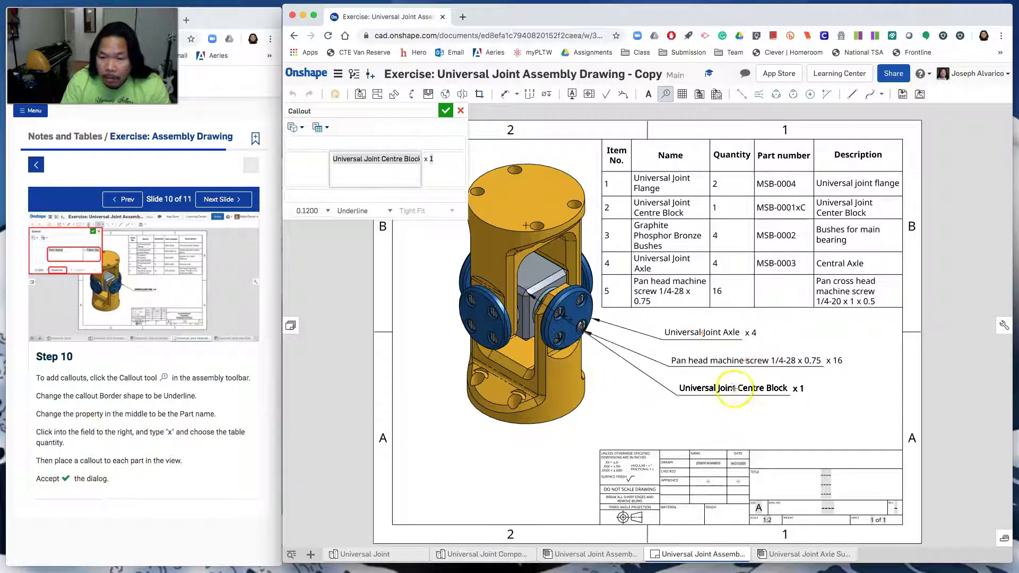
pyautogui.click(733, 388)
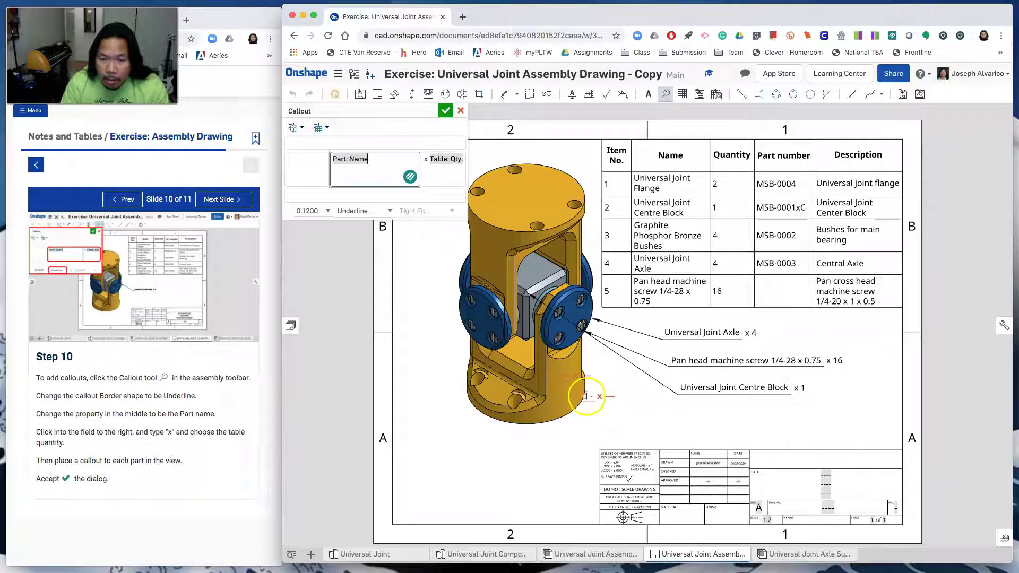
pyautogui.moveTo(584, 395); pyautogui.dragTo(725, 415)
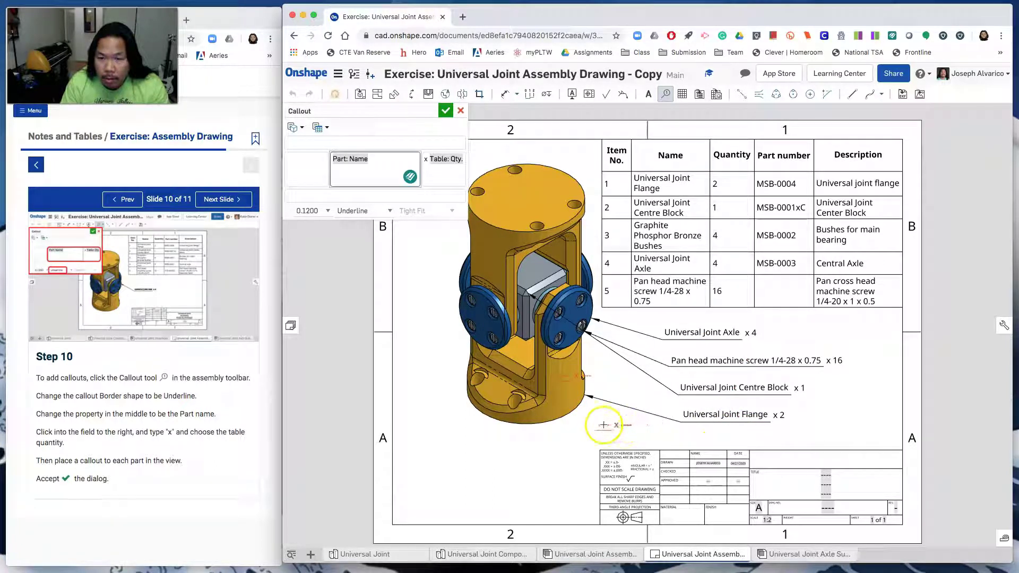
# Step: Label a bushing with the Graphite Phosphor Bronze Bushes x 4 callout and close the Callout dialog
pyautogui.scroll(5, 538, 319)
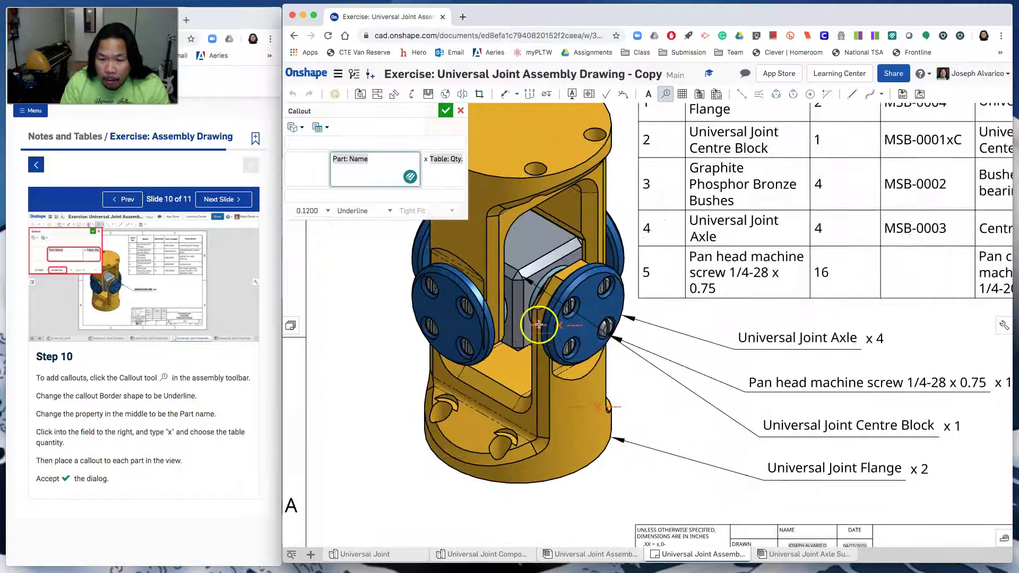
pyautogui.scroll(3, 539, 325)
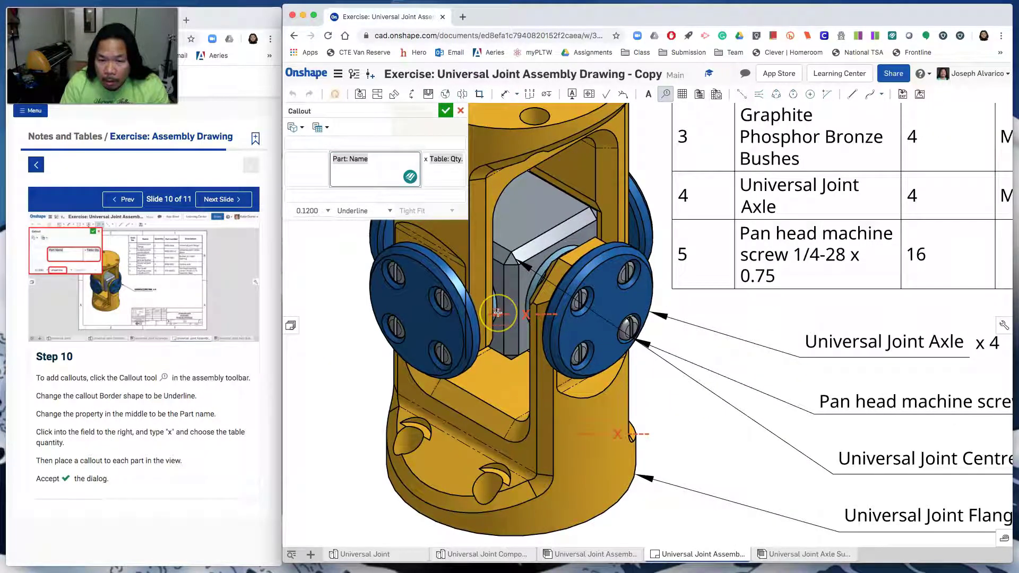
pyautogui.click(498, 313)
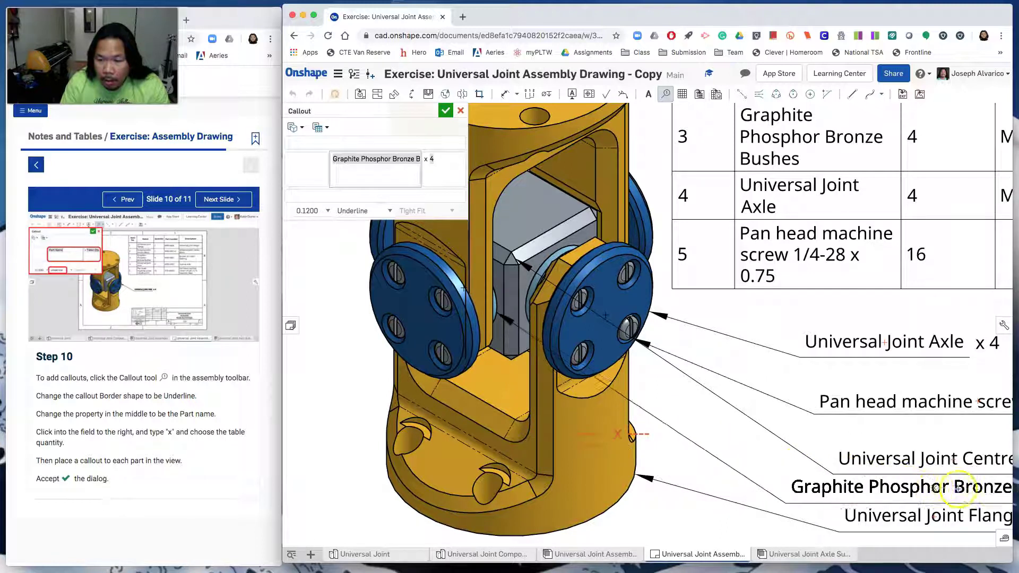
pyautogui.click(977, 486)
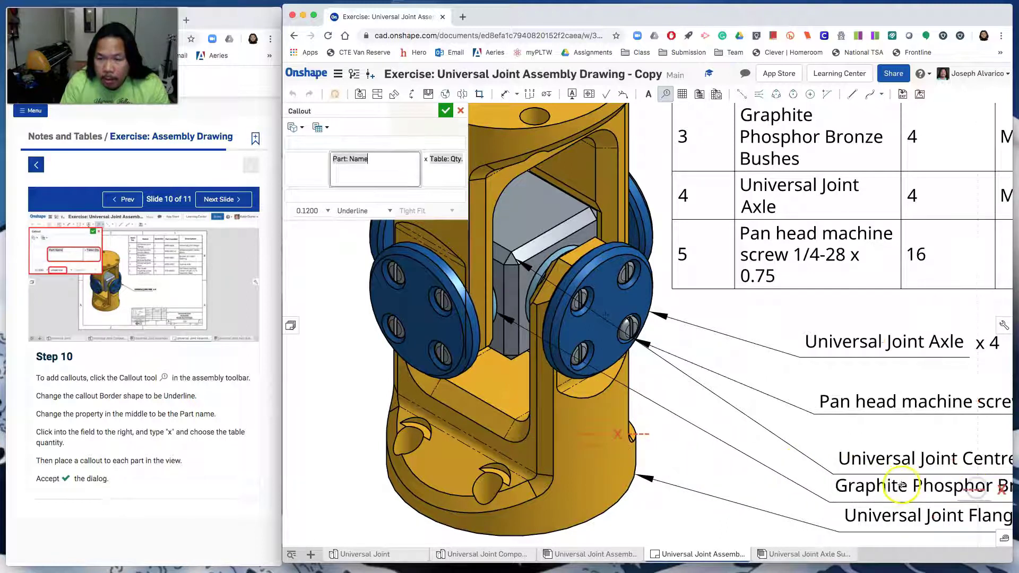
pyautogui.scroll(-5, 901, 484)
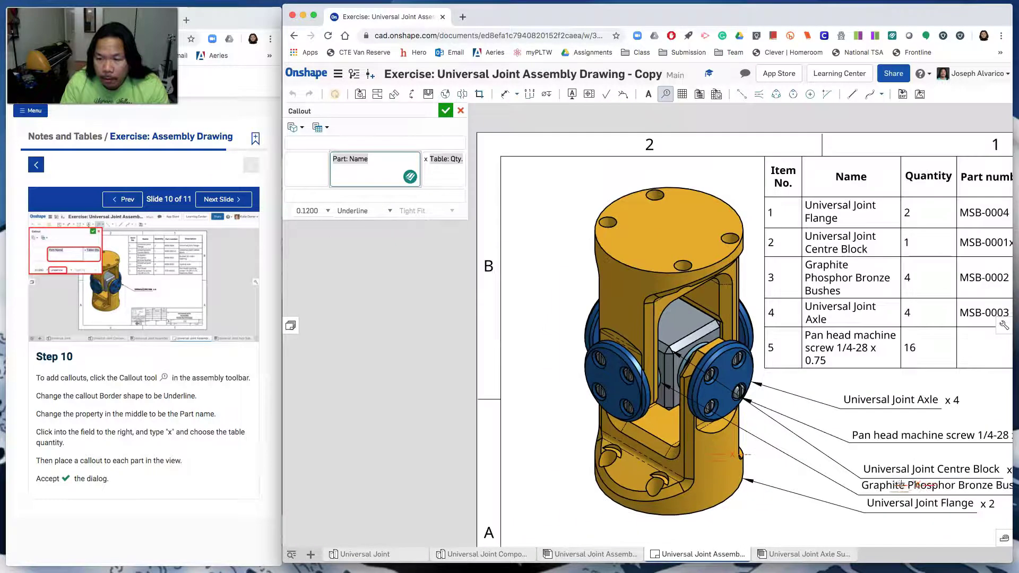
pyautogui.scroll(3, 799, 438)
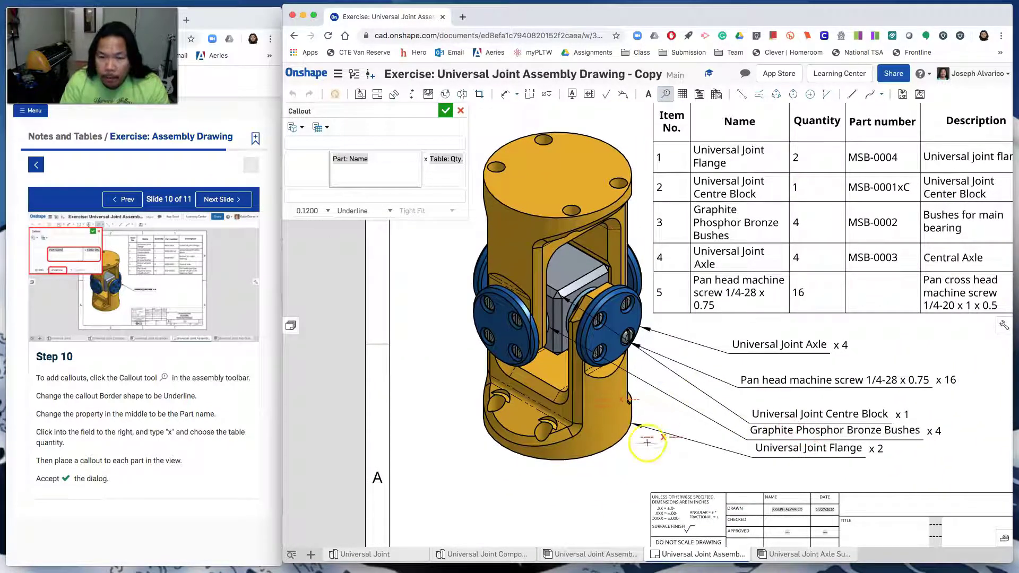
pyautogui.click(445, 111)
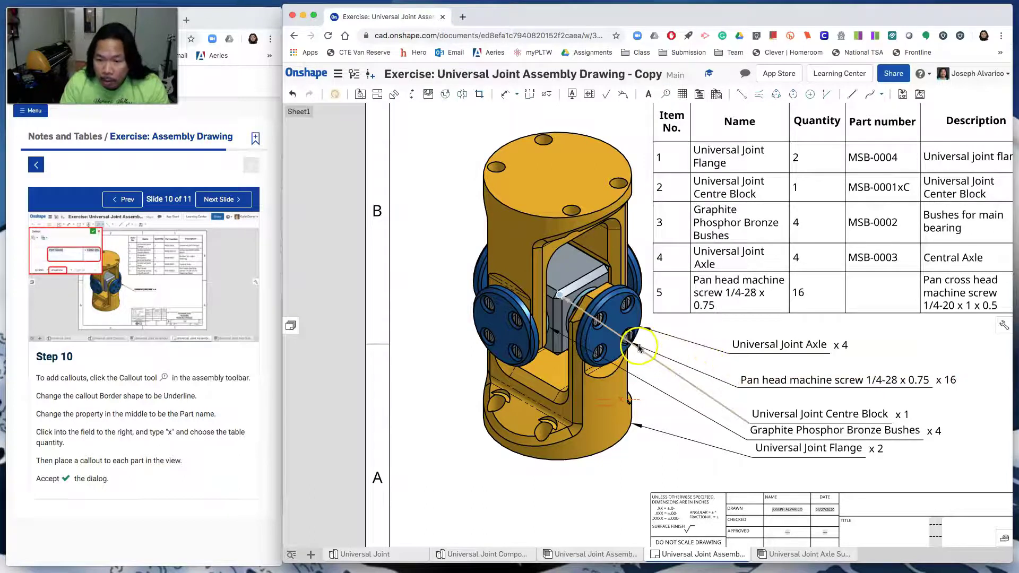
# Step: Drag the five callouts into an evenly spaced, left-aligned column with bushes between centre block and flange
pyautogui.moveTo(810, 449); pyautogui.dragTo(809, 472)
pyautogui.moveTo(779, 440); pyautogui.dragTo(789, 455)
pyautogui.moveTo(812, 414); pyautogui.dragTo(815, 422)
pyautogui.moveTo(836, 381); pyautogui.dragTo(831, 370)
pyautogui.moveTo(823, 422); pyautogui.dragTo(800, 406)
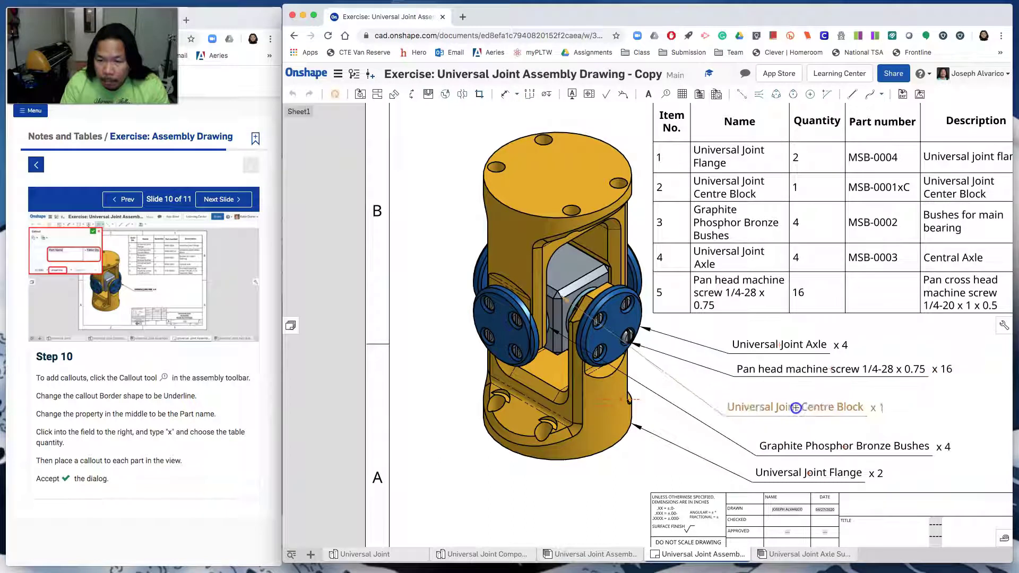
pyautogui.moveTo(844, 446); pyautogui.dragTo(816, 437)
pyautogui.moveTo(808, 472); pyautogui.dragTo(787, 469)
# Step: Delete the stray empty callout near the part
pyautogui.click(602, 413)
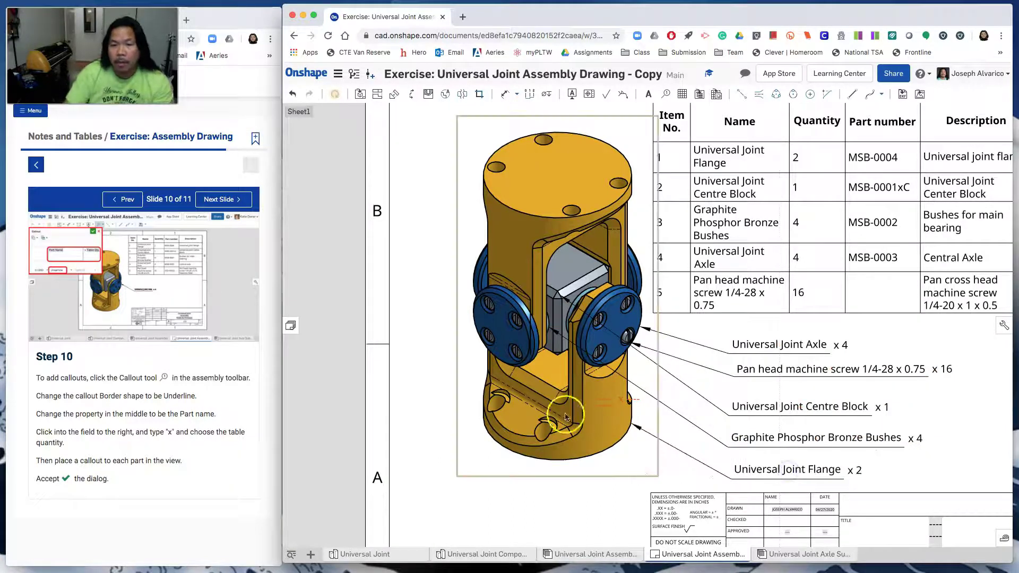
pyautogui.click(623, 402)
pyautogui.press('Delete')
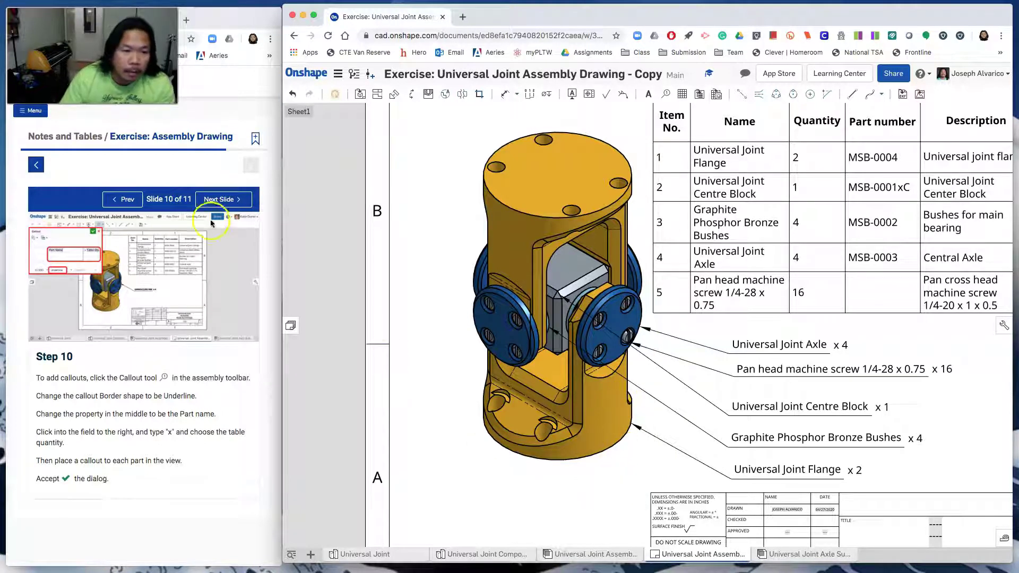
# Step: Move the lesson to the Completed Drawing slide and fit the whole drawing sheet in view
pyautogui.click(219, 199)
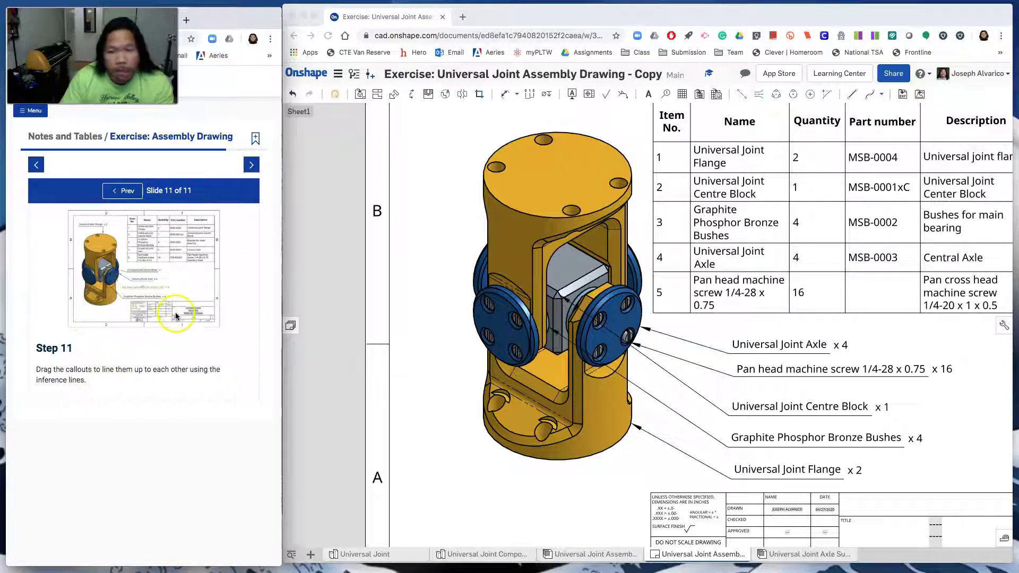
pyautogui.scroll(-3, 223, 242)
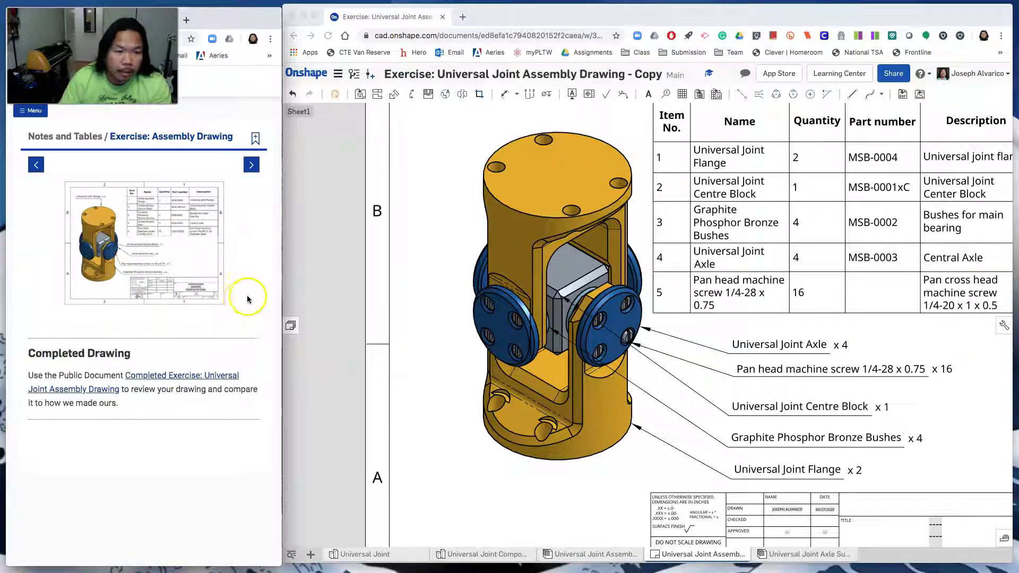
pyautogui.scroll(-4, 405, 357)
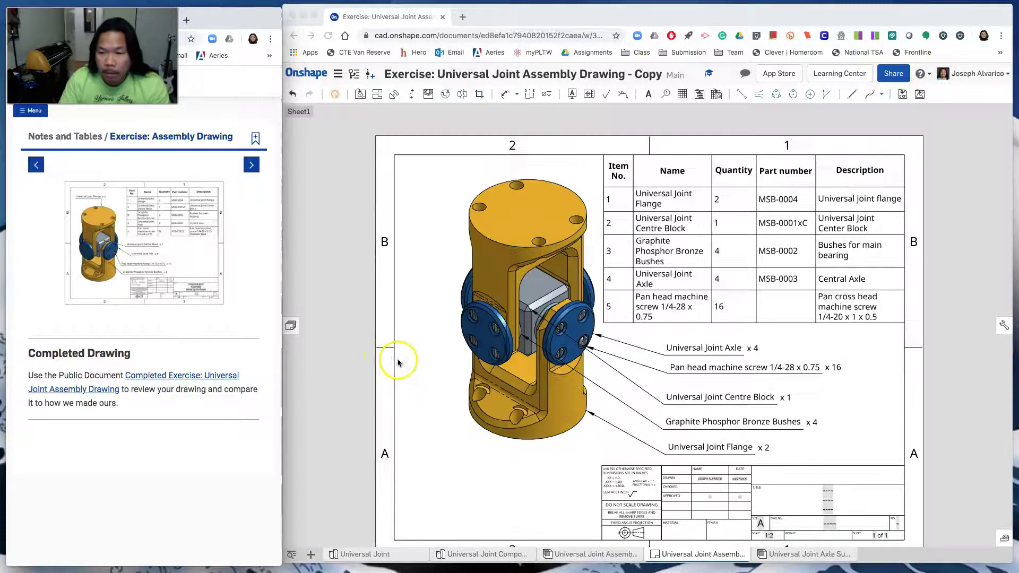
pyautogui.press('f')
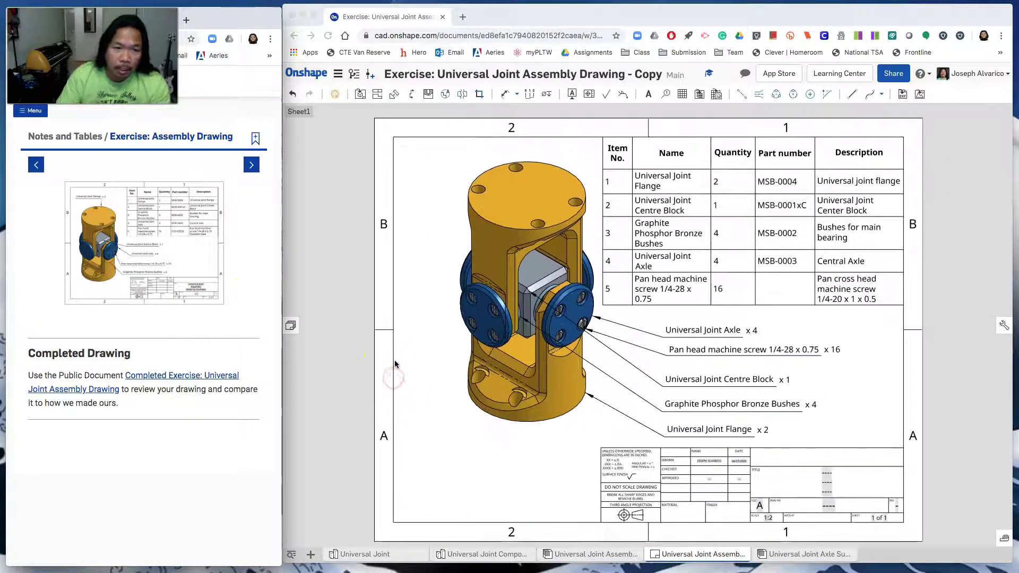
pyautogui.click(407, 351)
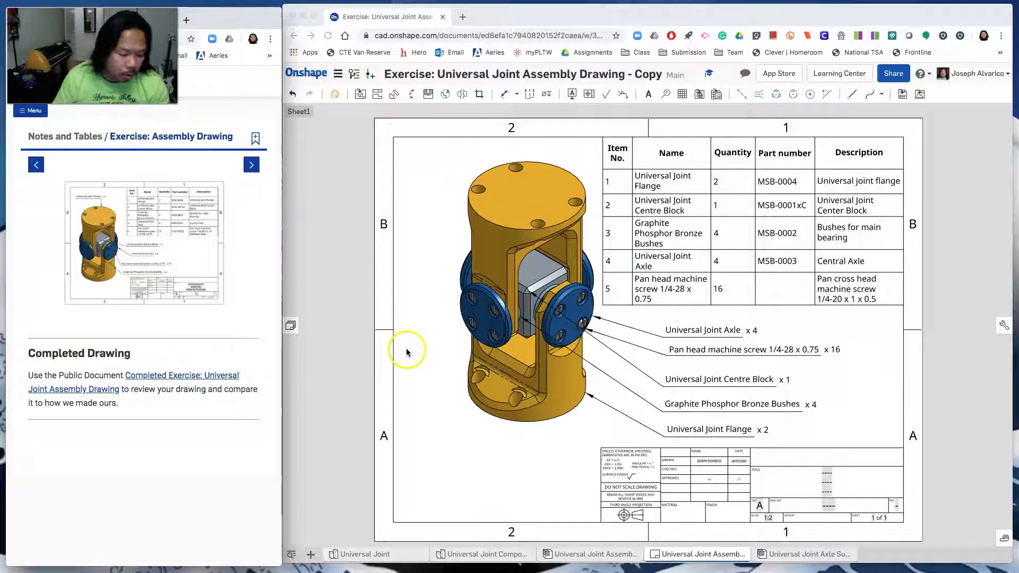